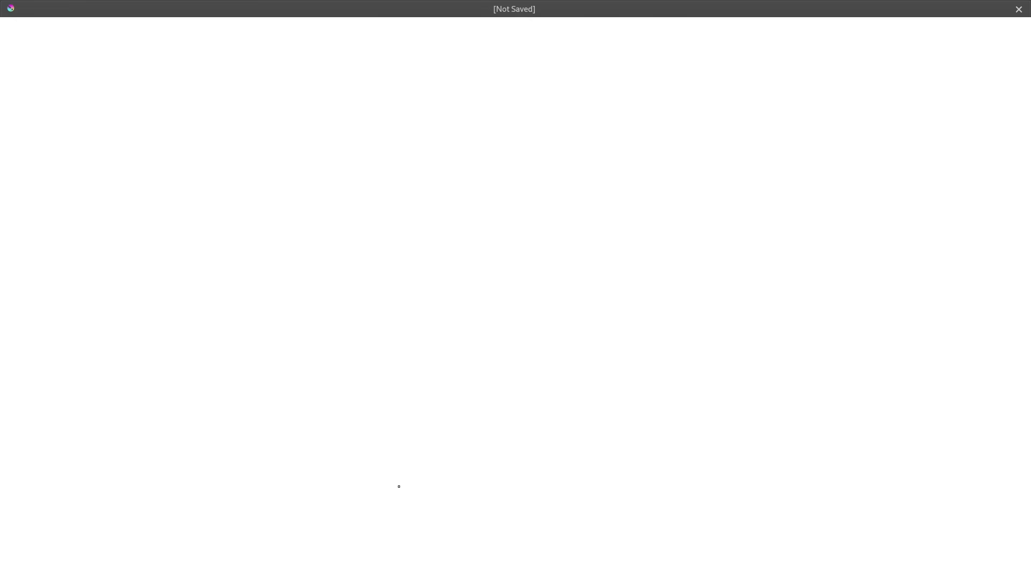
Handwrite the labels Desktop at the bottom and Router on the right
left_click_drag(440, 451, 442, 493)
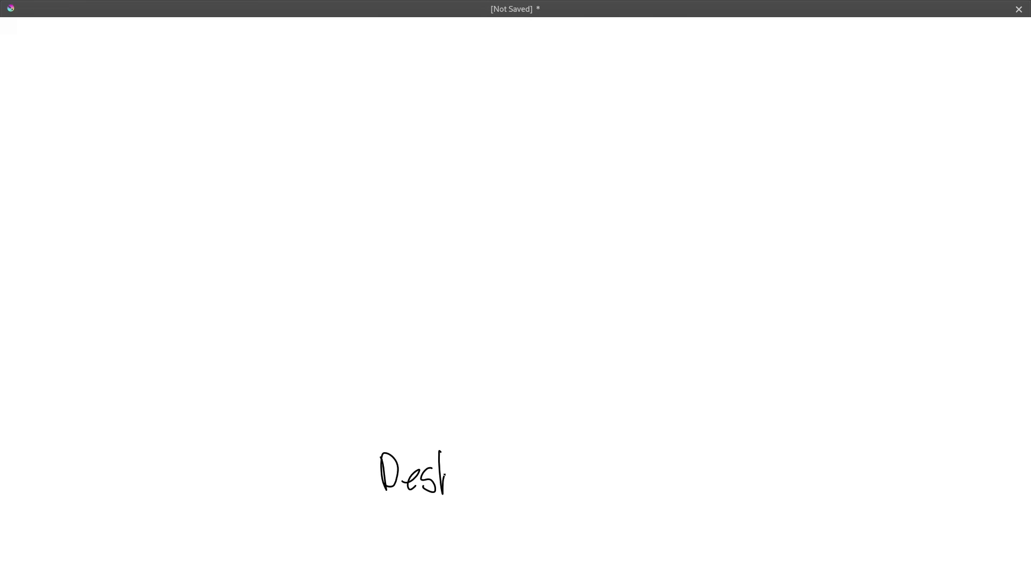
mouse_move(462, 452)
left_mouse_down()
mouse_move(472, 497)
mouse_move(493, 477)
mouse_move(503, 517)
left_mouse_up()
left_click_drag(494, 472, 495, 485)
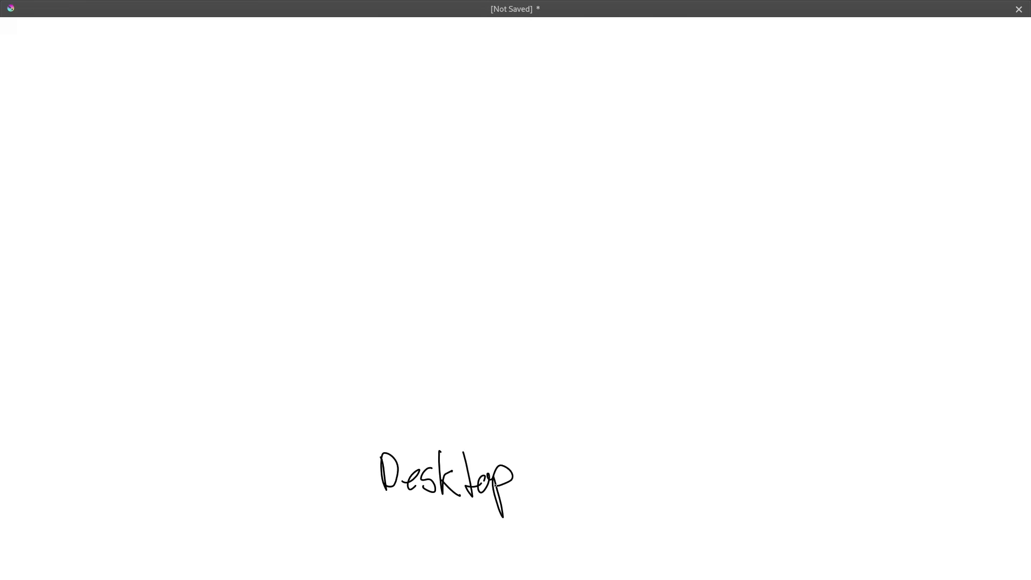
mouse_move(600, 251)
left_mouse_down()
mouse_move(620, 247)
mouse_move(623, 282)
left_mouse_up()
mouse_move(640, 262)
left_mouse_down()
mouse_move(634, 269)
mouse_move(647, 271)
left_mouse_up()
left_click_drag(650, 266, 675, 292)
mouse_move(675, 231)
left_mouse_down()
mouse_move(678, 276)
mouse_move(718, 280)
mouse_move(744, 265)
left_mouse_up()
Handwrite the Pi-Hole label on the left side of the whiteboard
left_click_drag(205, 230, 205, 269)
mouse_move(203, 239)
left_mouse_down()
mouse_move(228, 236)
mouse_move(211, 250)
left_mouse_up()
left_click_drag(232, 245, 233, 267)
left_click(232, 242)
left_click_drag(264, 230, 268, 273)
left_click_drag(268, 258, 311, 275)
mouse_move(319, 271)
left_mouse_down()
mouse_move(324, 282)
mouse_move(344, 277)
left_mouse_up()
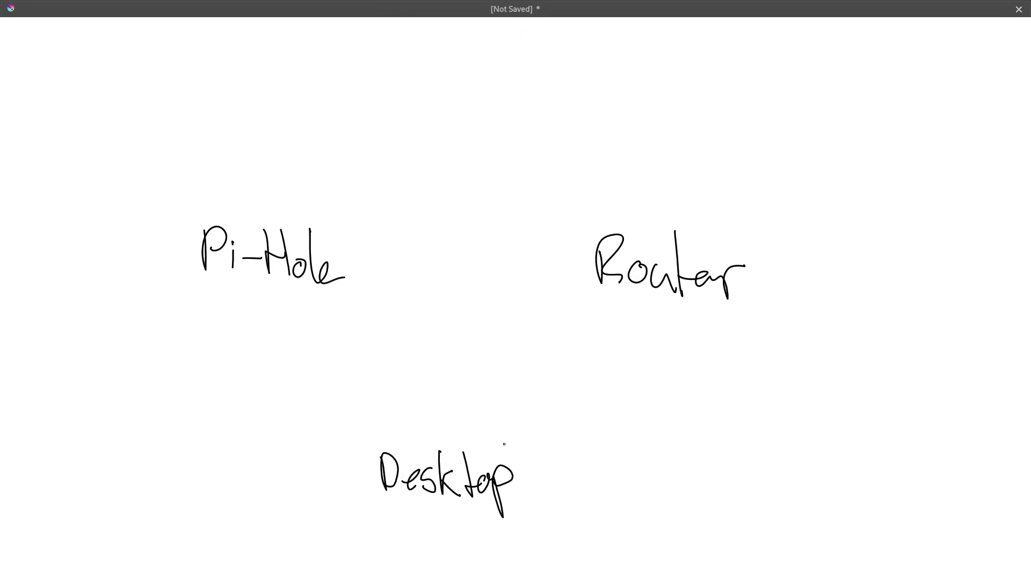
Draw a line from Desktop labelled Browser, plus a green arrow from Router to Desktop
left_click_drag(523, 489, 581, 541)
mouse_move(576, 504)
left_mouse_down()
mouse_move(590, 516)
mouse_move(578, 543)
mouse_move(610, 525)
left_mouse_up()
left_click_drag(627, 528, 629, 545)
mouse_move(641, 530)
left_mouse_down()
mouse_move(647, 543)
mouse_move(667, 527)
mouse_move(670, 549)
mouse_move(706, 527)
mouse_move(717, 545)
mouse_move(735, 510)
left_mouse_up()
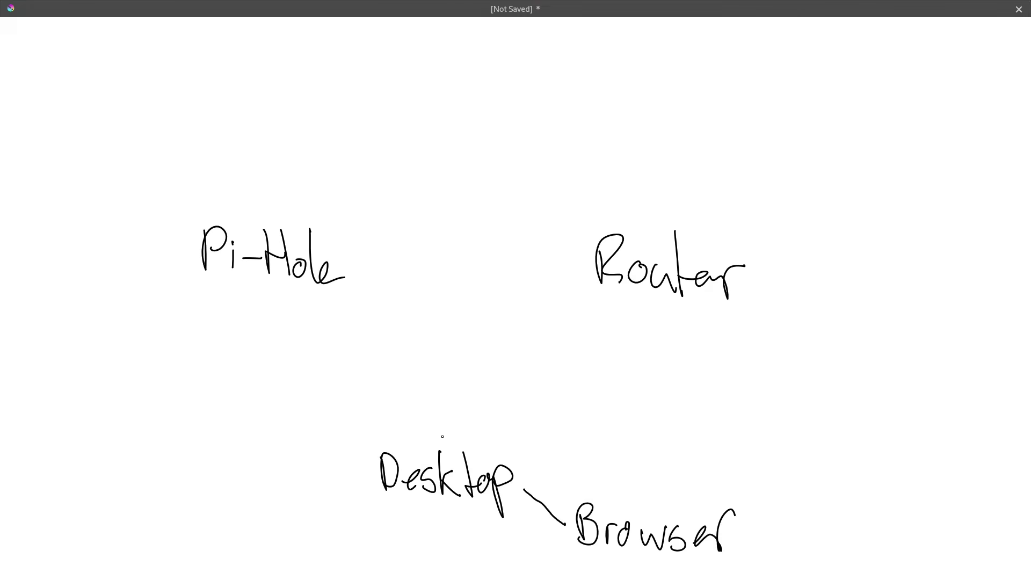
mouse_move(594, 309)
left_mouse_down()
mouse_move(496, 399)
mouse_move(549, 386)
left_mouse_up()
Write DHCP in green beside the Router-to-Desktop arrow
mouse_move(611, 328)
left_mouse_down()
mouse_move(612, 355)
mouse_move(647, 364)
left_mouse_up()
mouse_move(653, 349)
left_mouse_down()
mouse_move(676, 346)
mouse_move(679, 370)
left_mouse_up()
left_click_drag(704, 334, 705, 366)
mouse_move(717, 335)
left_mouse_down()
mouse_move(716, 367)
mouse_move(722, 351)
left_mouse_up()
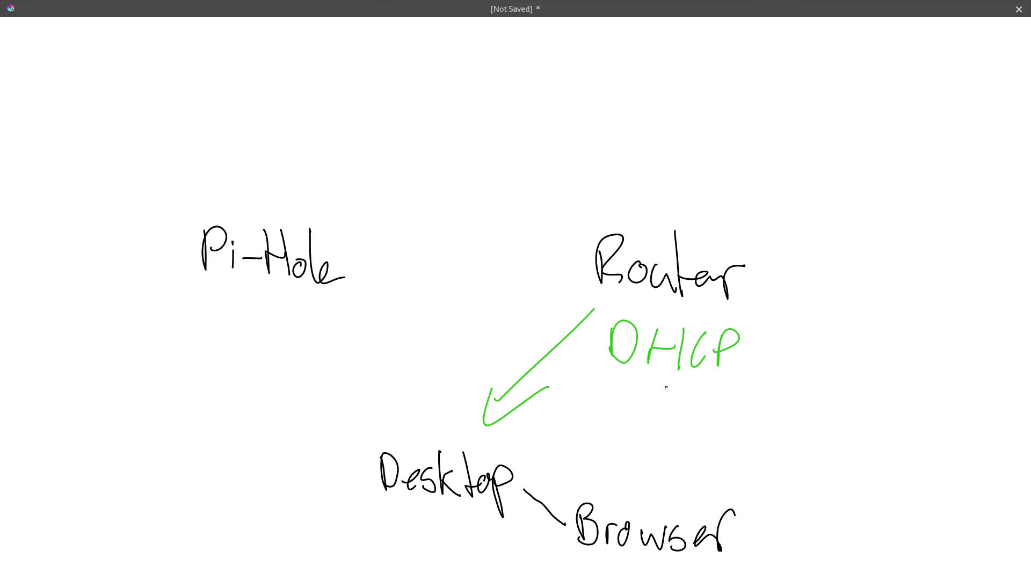
Write 'DNS = 192.168.4.10' in green under the DHCP note
left_click_drag(664, 380, 667, 411)
mouse_move(703, 381)
left_mouse_down()
mouse_move(704, 409)
mouse_move(725, 379)
left_mouse_up()
mouse_move(744, 385)
left_mouse_down()
mouse_move(723, 413)
mouse_move(772, 388)
left_mouse_up()
left_click_drag(760, 402, 801, 409)
mouse_move(818, 388)
left_mouse_down()
mouse_move(808, 398)
mouse_move(825, 417)
mouse_move(849, 412)
left_mouse_up()
mouse_move(860, 413)
left_mouse_down()
mouse_move(939, 418)
mouse_move(936, 429)
left_mouse_up()
left_click(917, 417)
left_click(947, 424)
mouse_move(970, 388)
left_mouse_down()
mouse_move(969, 422)
mouse_move(986, 395)
left_mouse_up()
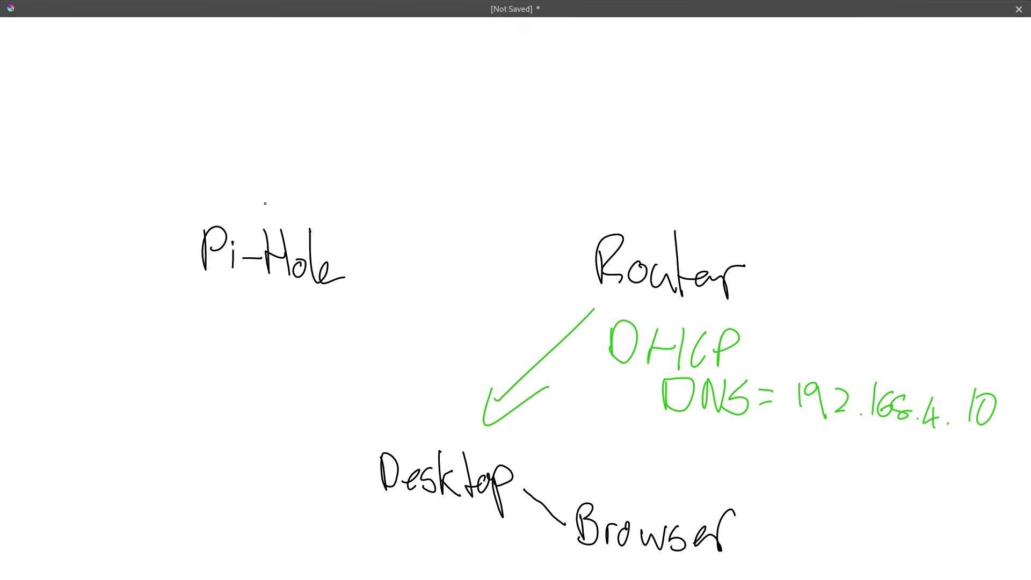
Label Pi-Hole as 192.168.4.10, write Google in magenta, and draw a magenta Browser-to-Pi-Hole path
left_click_drag(201, 191, 198, 218)
left_click_drag(217, 193, 220, 216)
mouse_move(231, 191)
left_mouse_down()
mouse_move(246, 213)
mouse_move(266, 215)
left_mouse_up()
left_click(257, 212)
mouse_move(279, 191)
left_mouse_down()
mouse_move(273, 211)
mouse_move(302, 201)
mouse_move(341, 216)
left_mouse_up()
left_click_drag(333, 210, 335, 225)
left_click(347, 216)
mouse_move(364, 189)
left_mouse_down()
mouse_move(364, 218)
mouse_move(384, 196)
left_mouse_up()
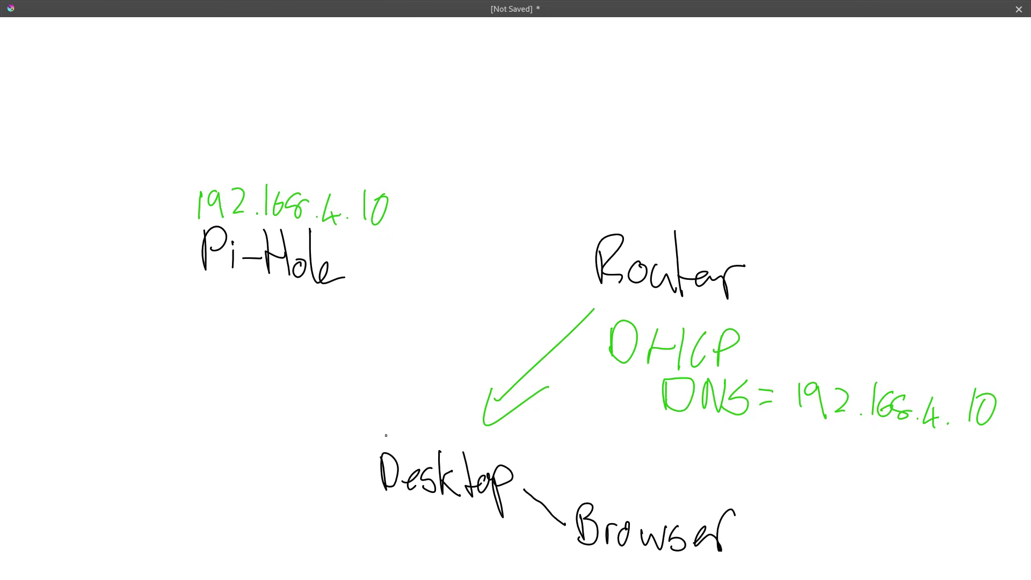
mouse_move(548, 47)
left_mouse_down()
mouse_move(533, 85)
mouse_move(564, 81)
mouse_move(565, 142)
mouse_move(622, 93)
left_mouse_up()
mouse_move(591, 491)
left_mouse_down()
mouse_move(484, 432)
mouse_move(339, 307)
mouse_move(360, 323)
left_mouse_up()
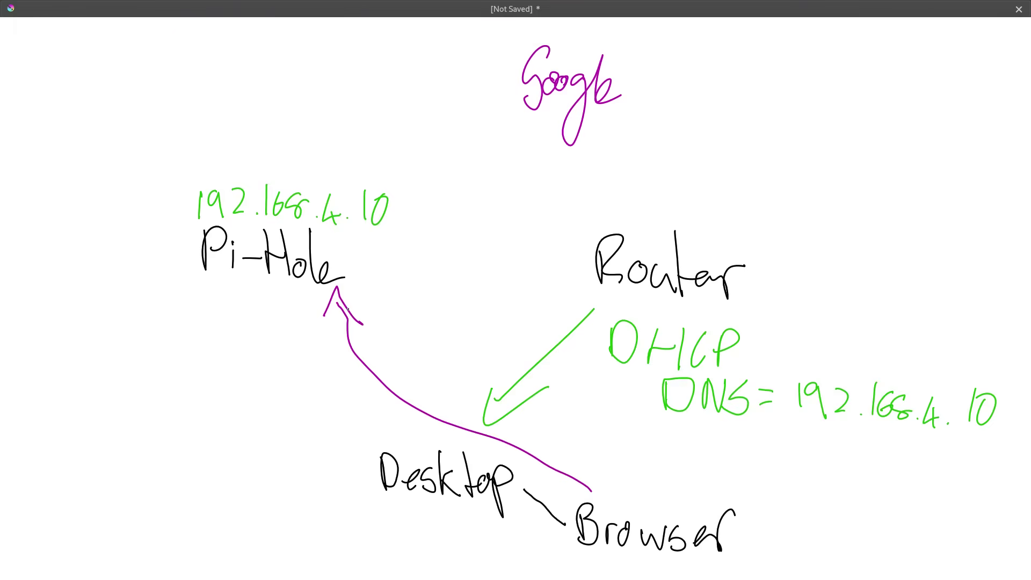
Draw a magenta path from Browser through Router up to Google, undoing a stray loop stroke
mouse_move(585, 483)
left_mouse_down()
mouse_move(525, 424)
mouse_move(615, 292)
mouse_move(573, 145)
mouse_move(618, 174)
left_mouse_up()
mouse_move(378, 252)
left_mouse_down()
mouse_move(398, 258)
mouse_move(432, 117)
mouse_move(487, 128)
left_mouse_up()
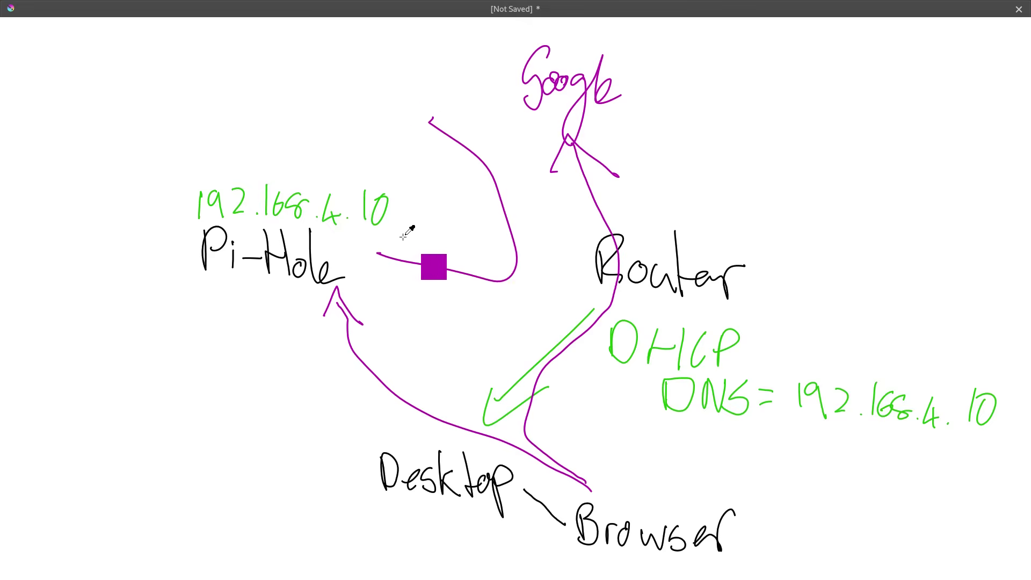
key("ctrl+z")
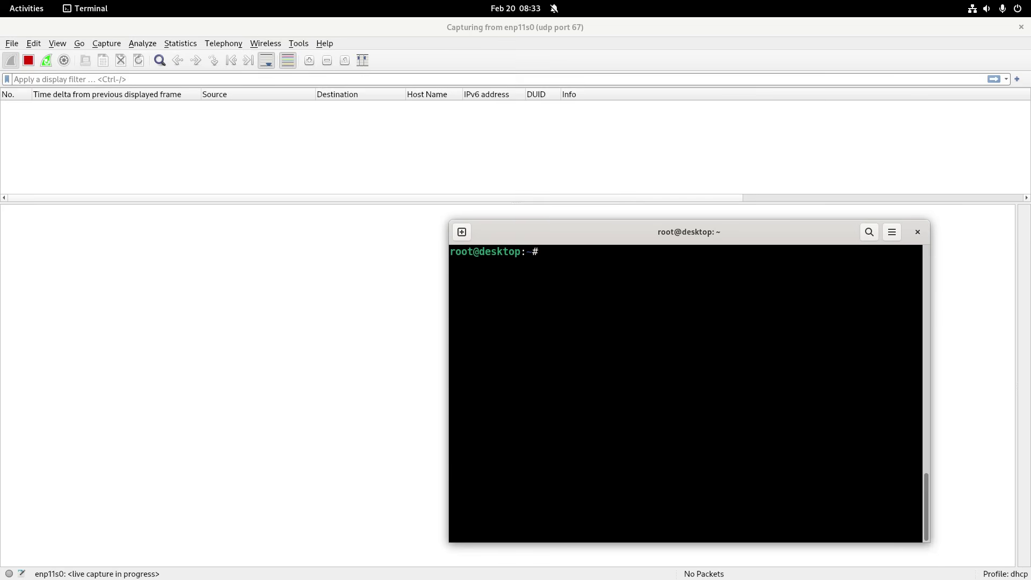
Renew the lease with dhclient and confirm the DHCP ACK lists Domain Name Server 192.168.4.10
type("dhclient")
key("Return")
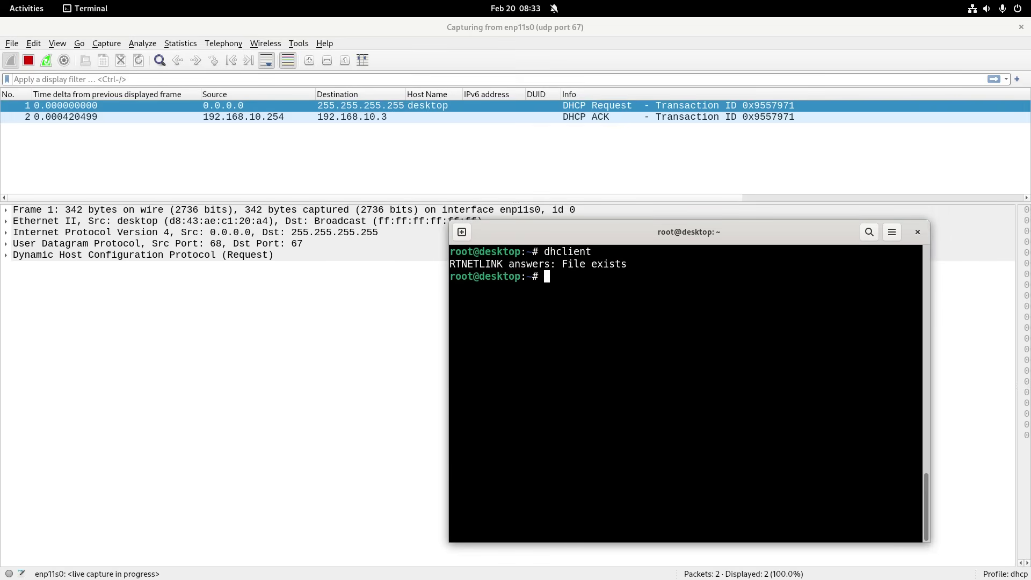
left_click(328, 117)
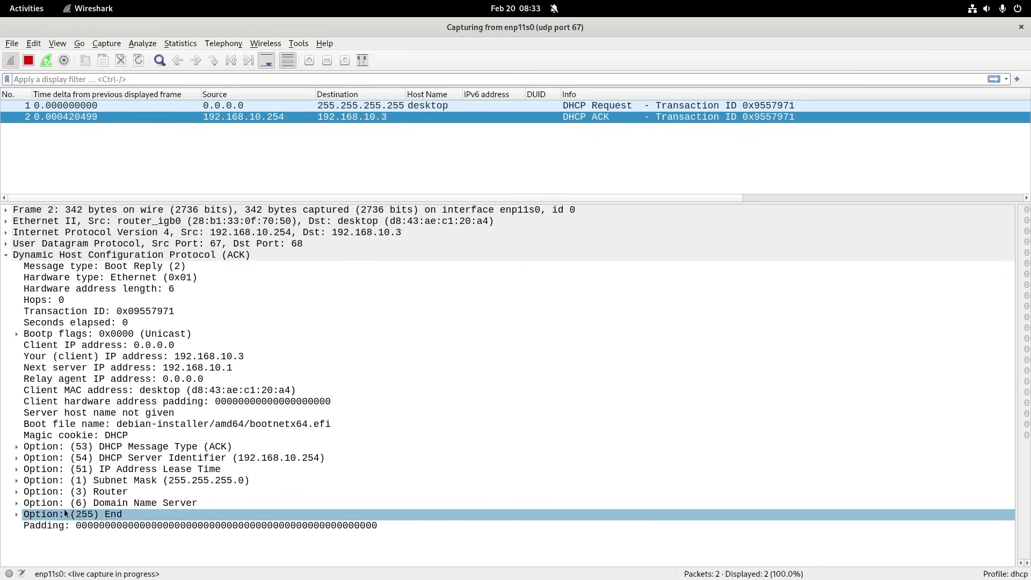
left_click(17, 504)
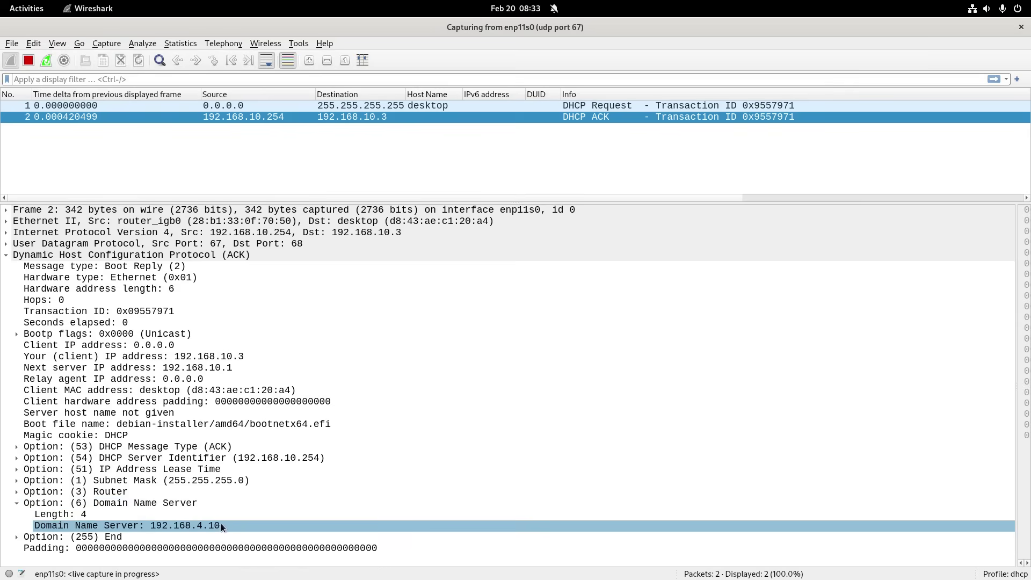
left_click(205, 524)
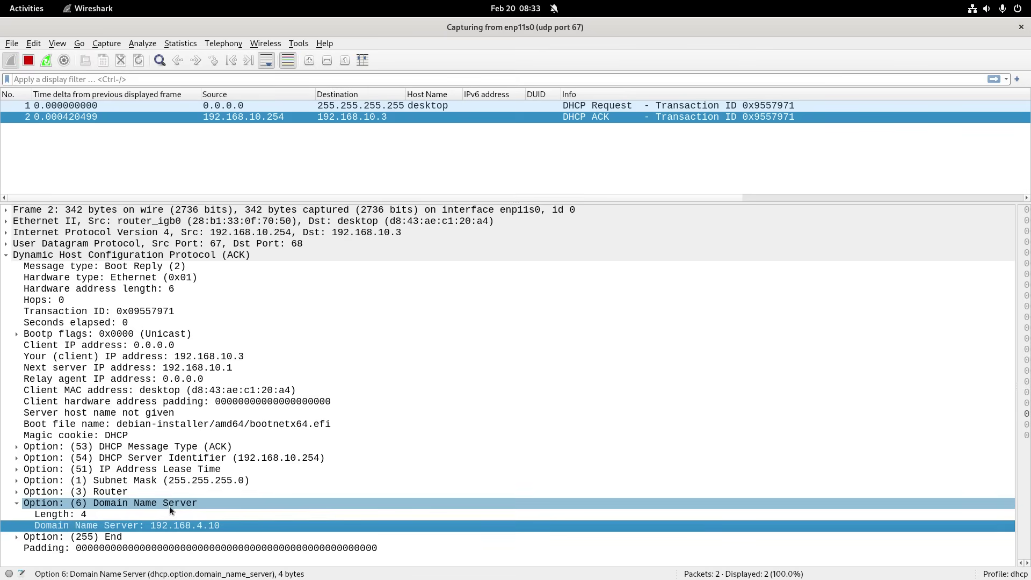
key("alt+Tab")
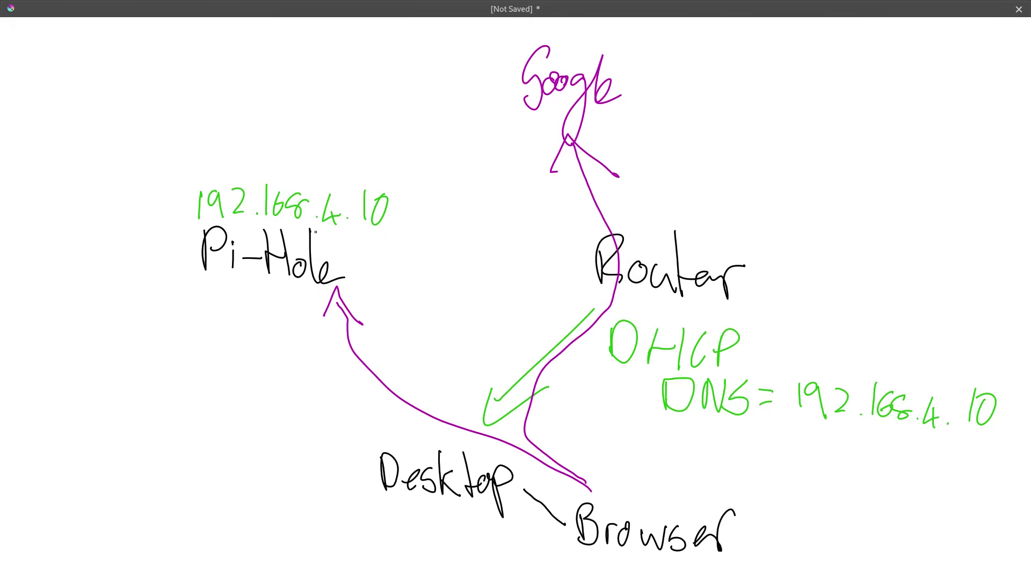
key("alt+Tab")
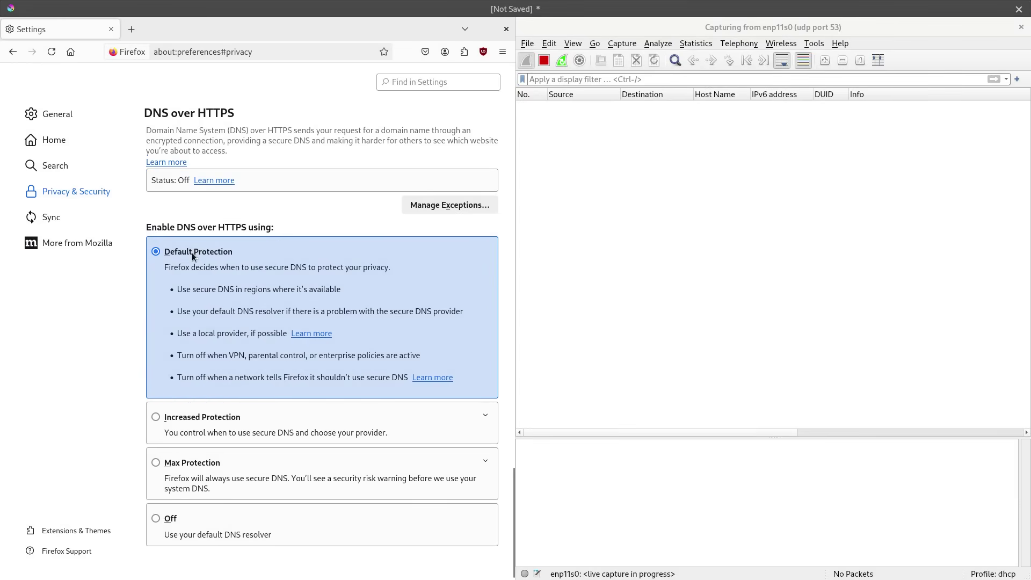
Load google.com in a new tab and read its DNS queries to 192.168.4.10 in the widened capture
left_click(131, 30)
type("google.com")
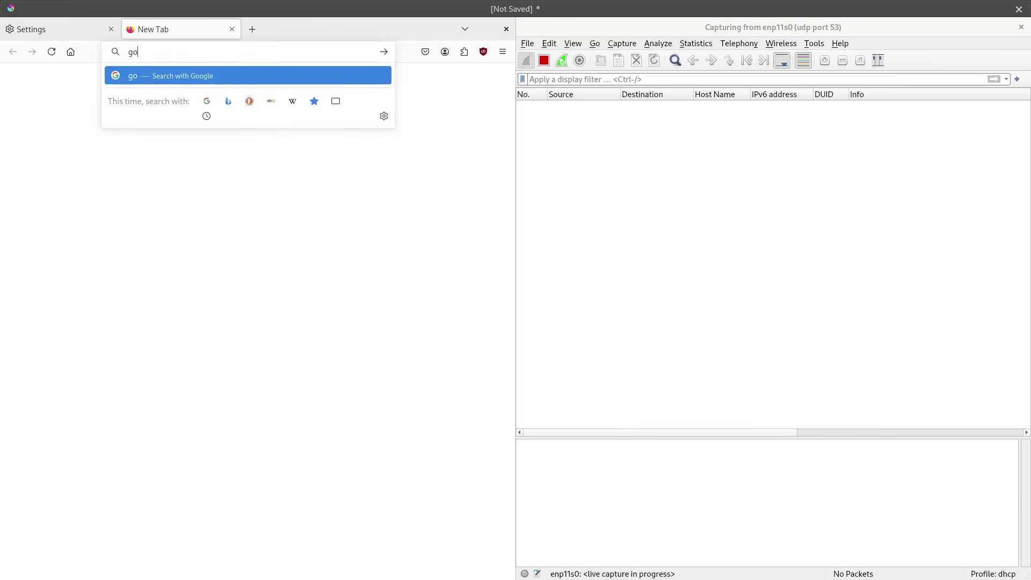
key("Return")
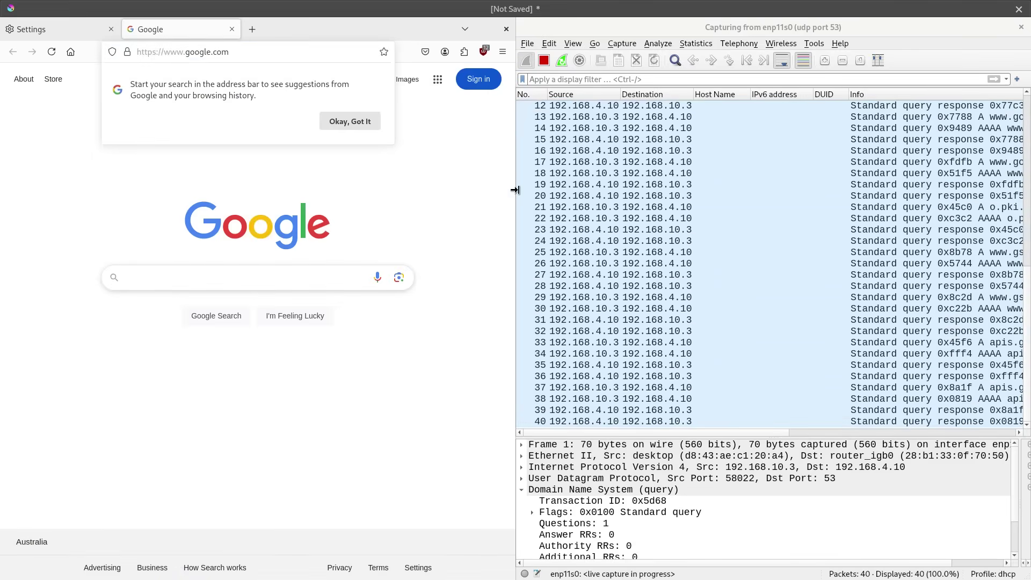
left_click_drag(515, 194, 209, 178)
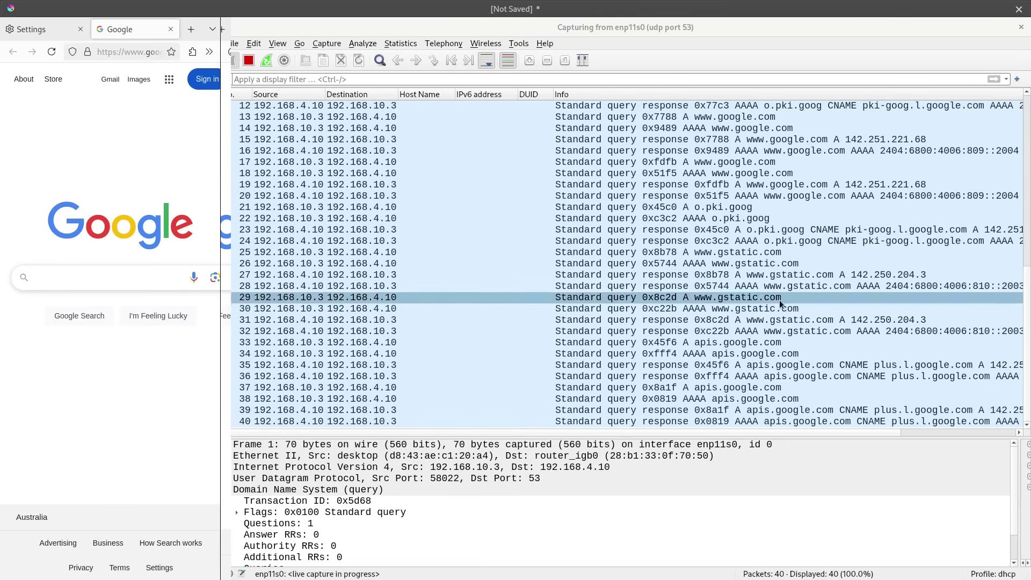
scroll(743, 258, "up", 3)
scroll(743, 259, "down", 3)
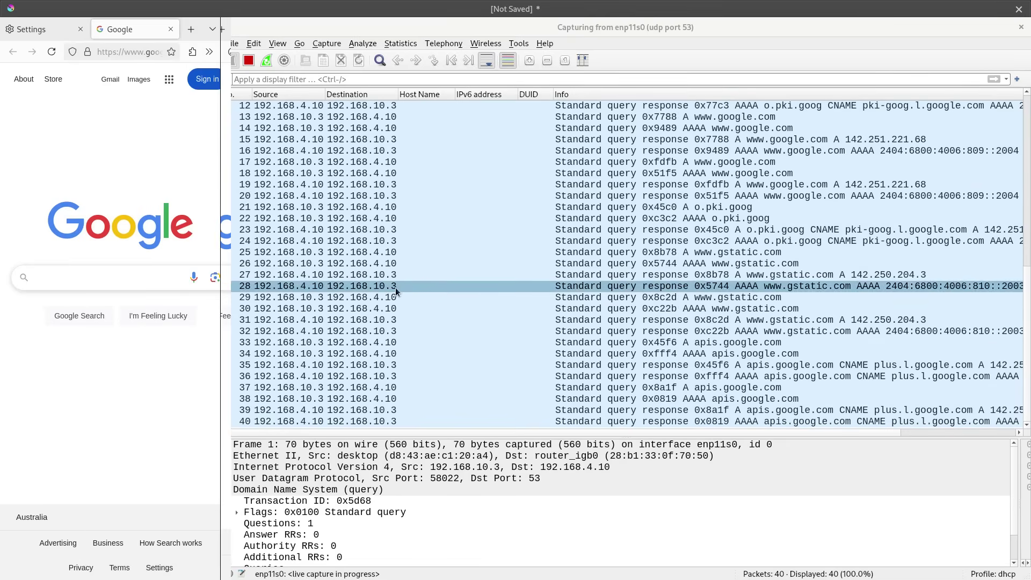
left_click_drag(219, 231, 589, 228)
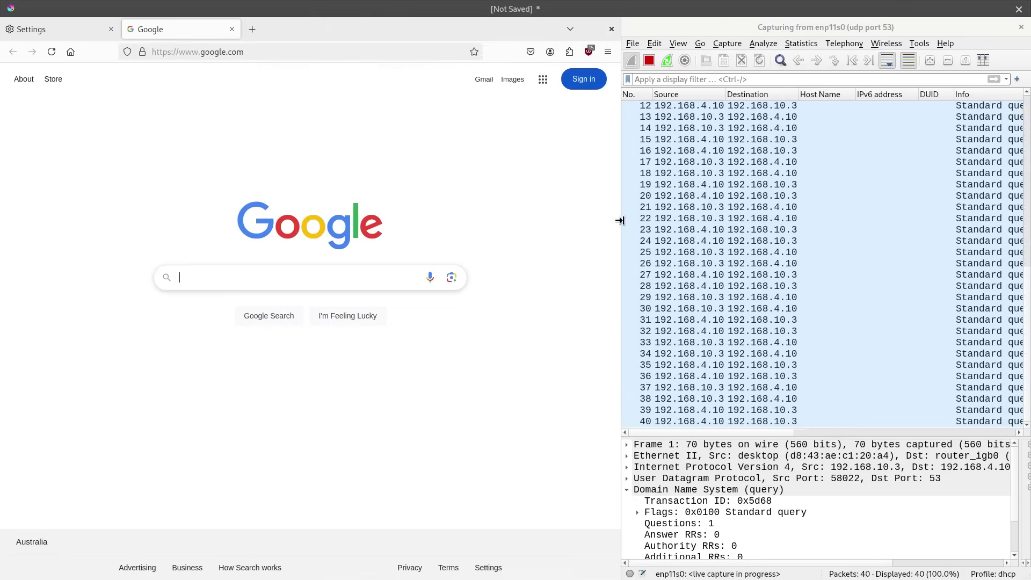
left_click(252, 30)
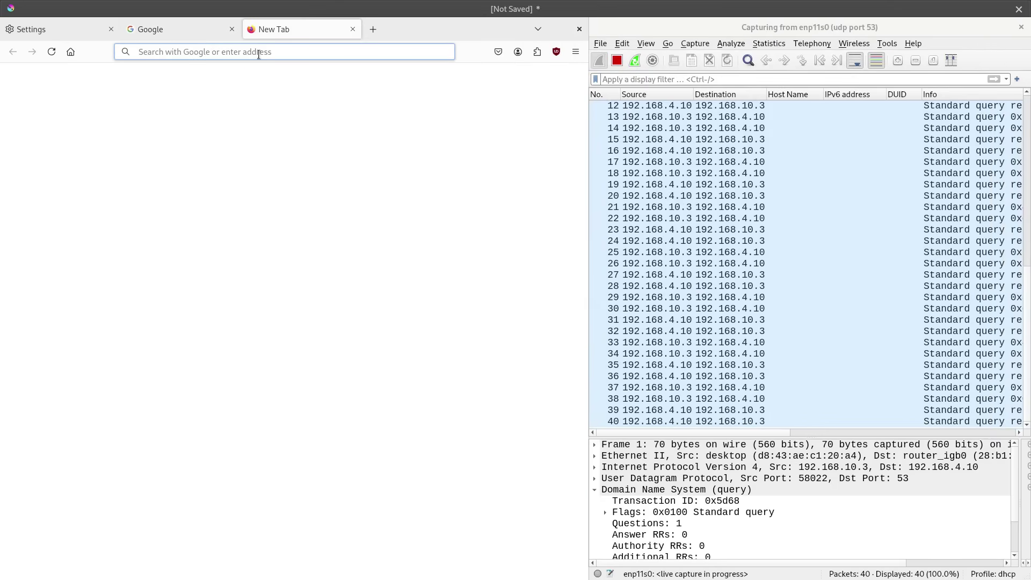
type("bom.gov.au")
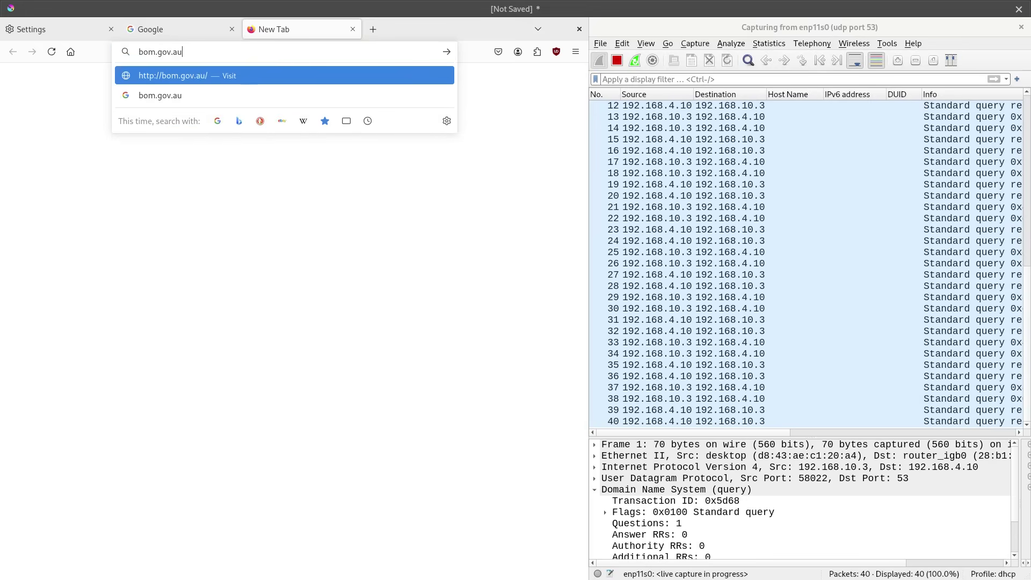
key("Return")
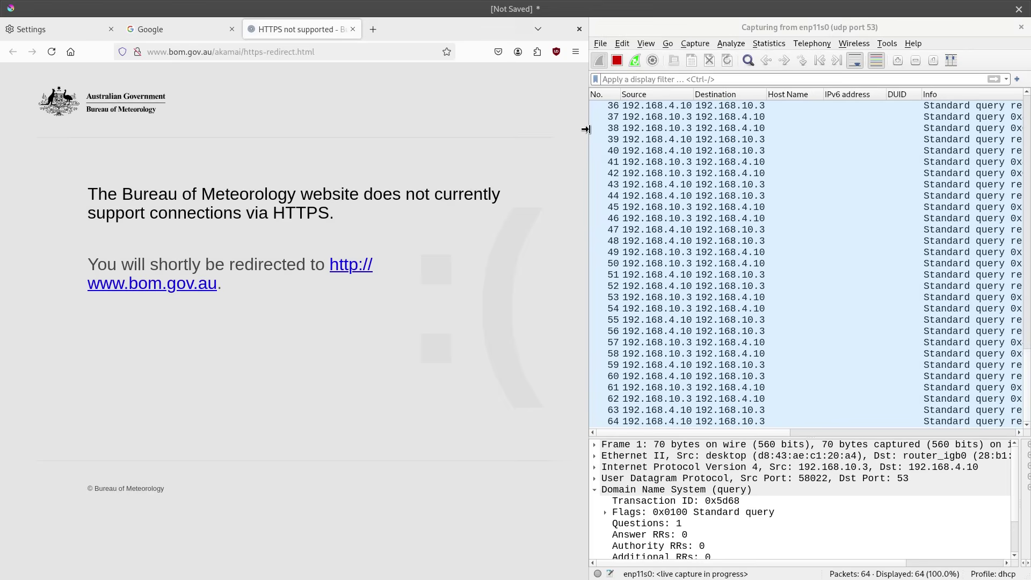
left_click_drag(587, 129, 180, 131)
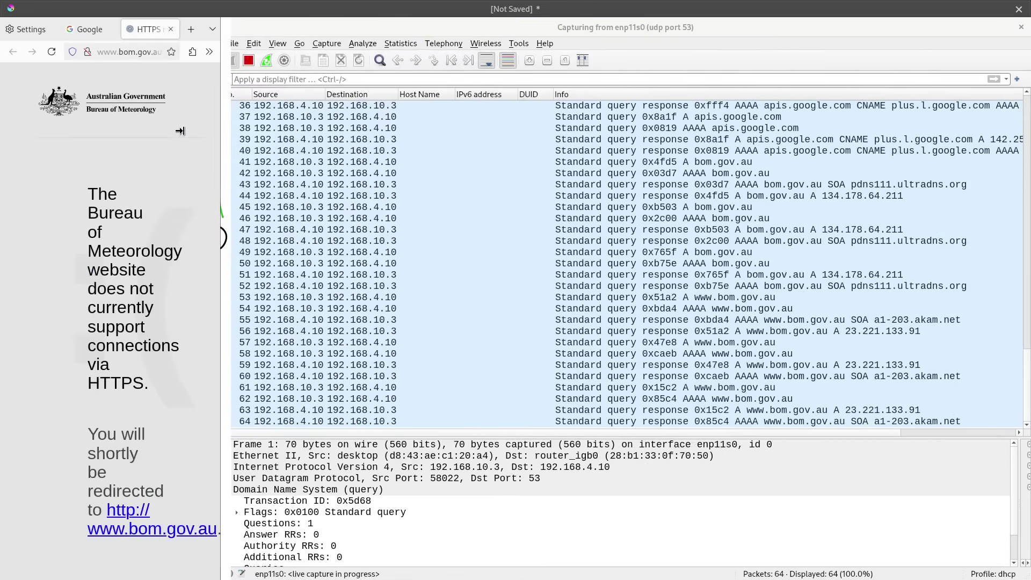
left_click(744, 299)
left_click(741, 343)
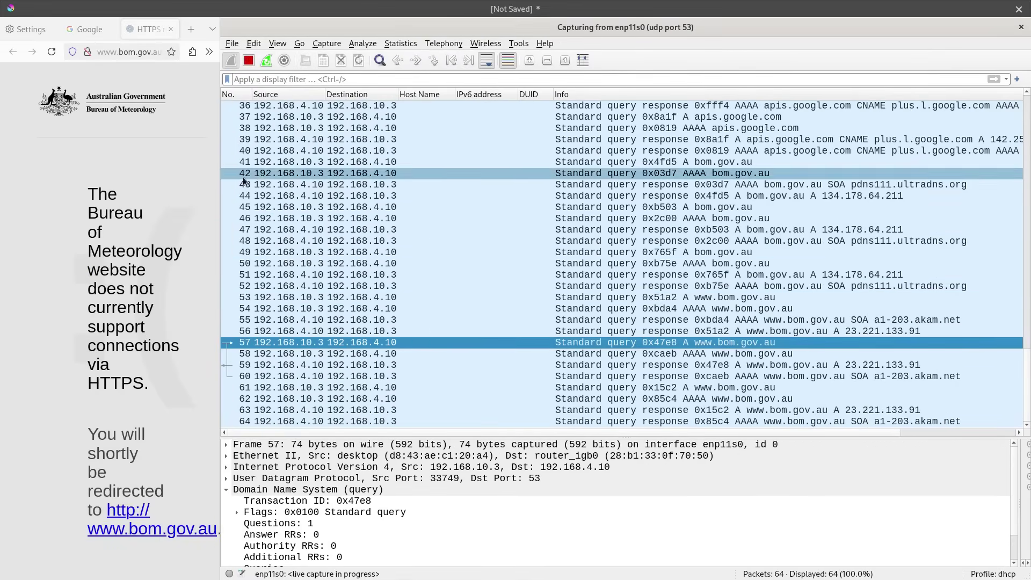
left_click_drag(220, 178, 591, 193)
key("ctrl+1")
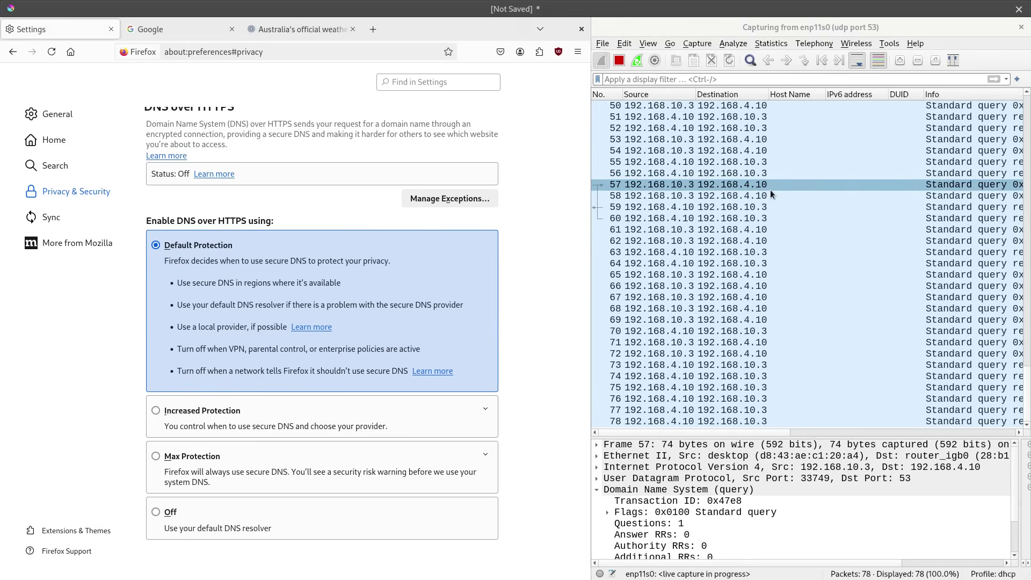
key("w")
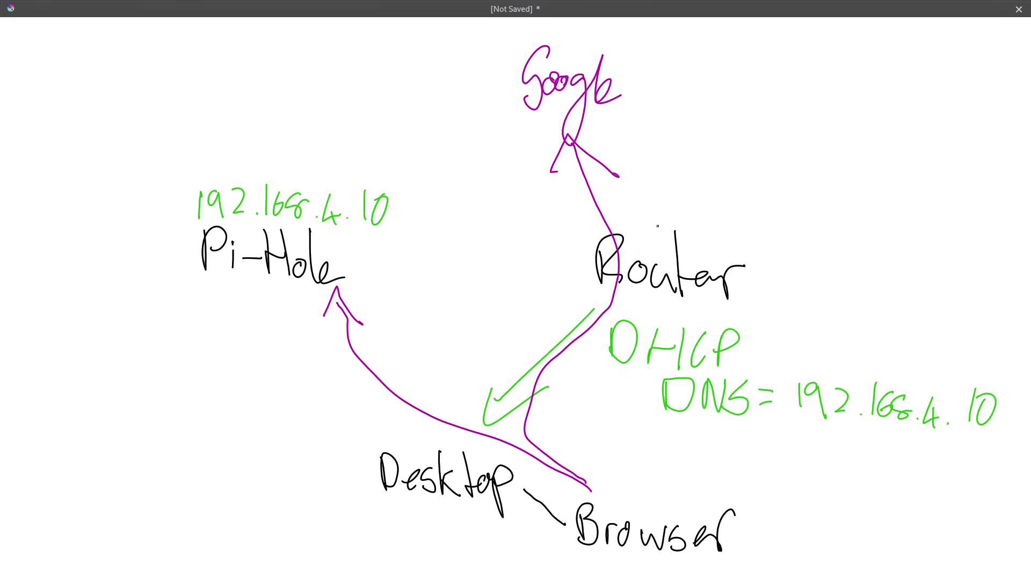
Mark Router in olive, write 'UDP 53' above the x, then hide the drawing overlay
mouse_move(659, 217)
left_mouse_down()
mouse_move(735, 309)
mouse_move(673, 238)
left_mouse_up()
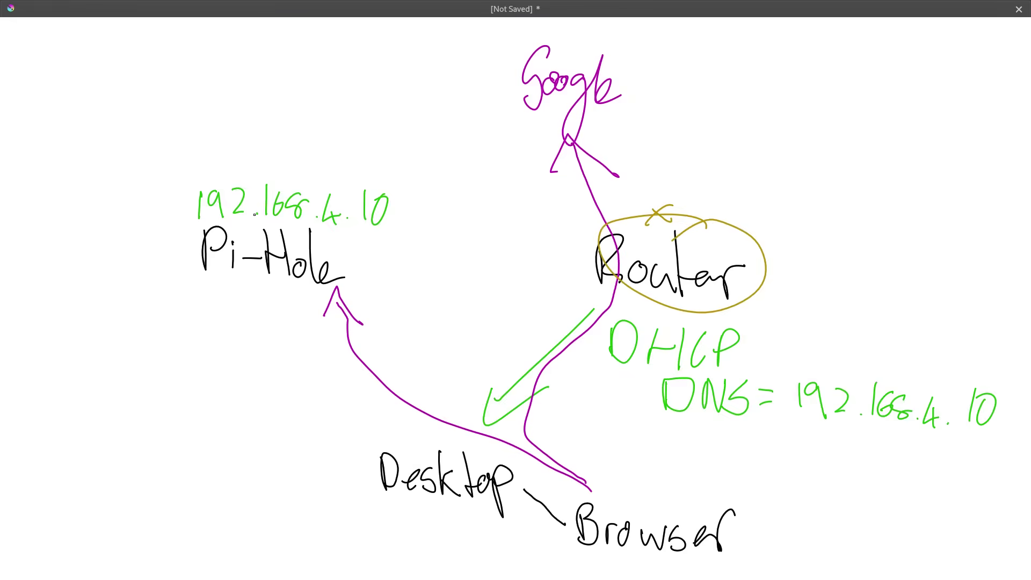
mouse_move(376, 243)
left_mouse_down()
mouse_move(565, 268)
mouse_move(593, 231)
mouse_move(574, 179)
mouse_move(499, 106)
left_mouse_up()
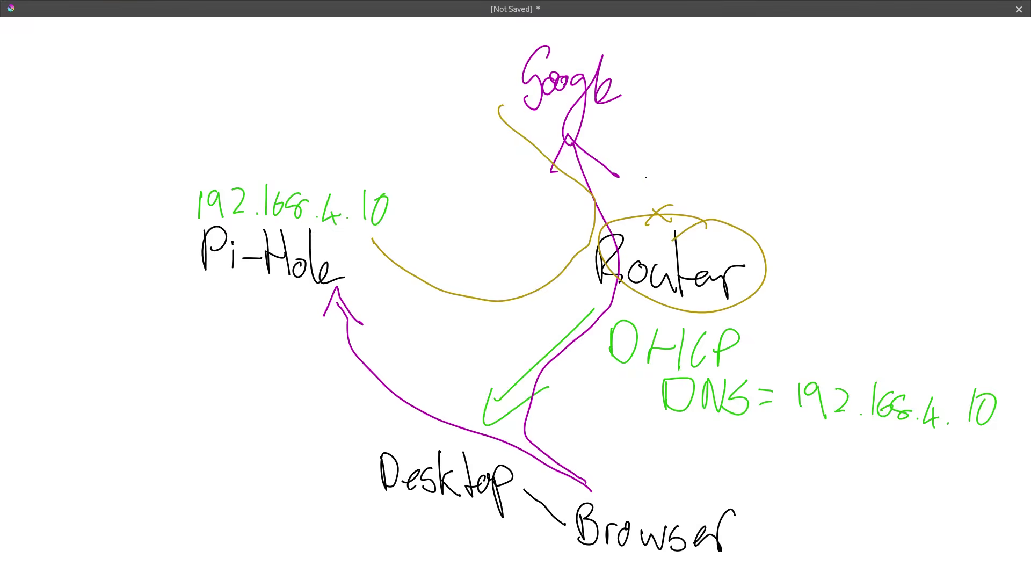
left_click_drag(647, 180, 658, 177)
mouse_move(658, 183)
left_mouse_down()
mouse_move(666, 200)
mouse_move(698, 184)
mouse_move(704, 209)
left_mouse_up()
mouse_move(714, 182)
left_mouse_down()
mouse_move(730, 179)
mouse_move(737, 204)
left_mouse_up()
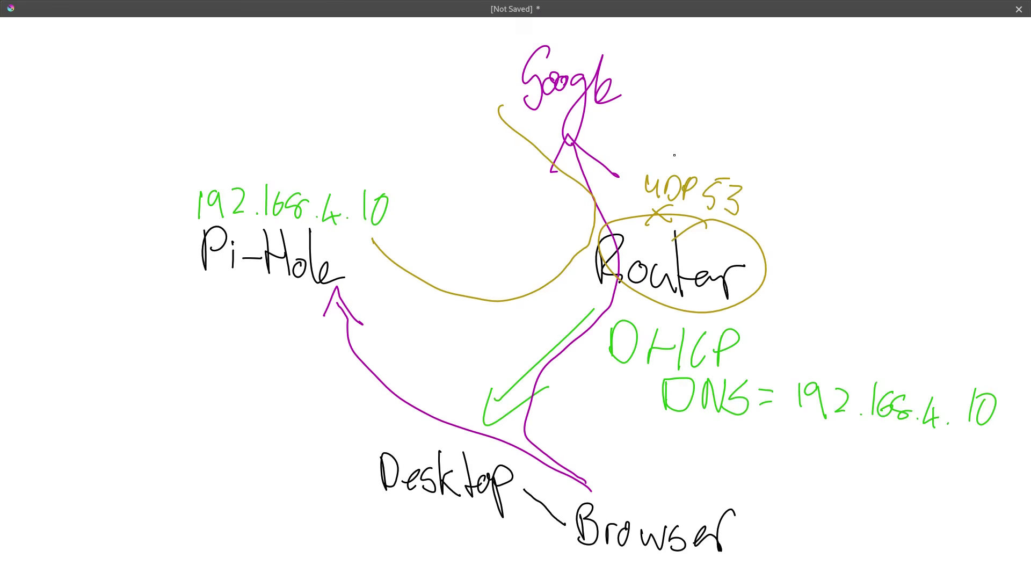
key("Escape")
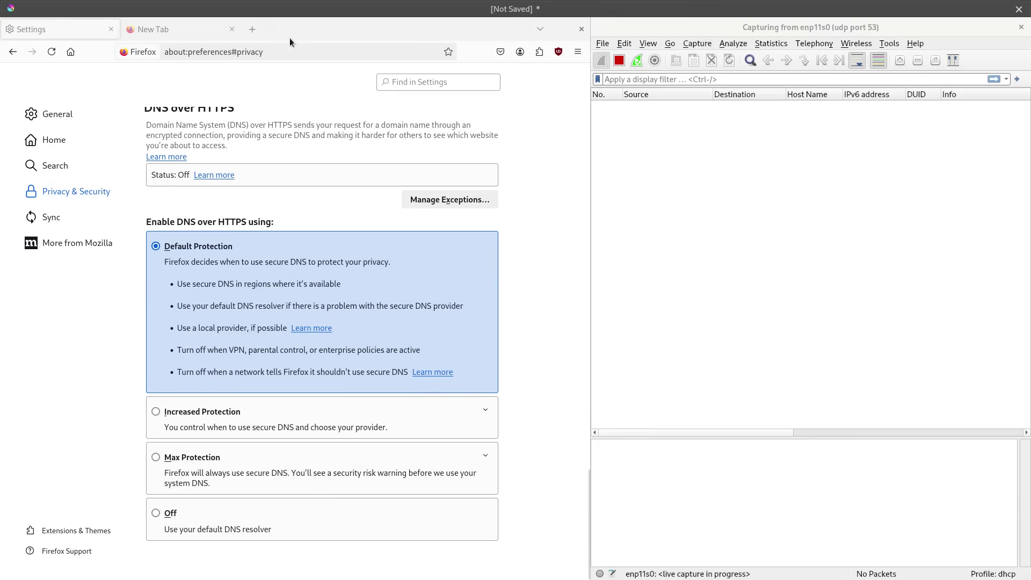
Load speedtest.net in a fresh Firefox tab
left_click(207, 29)
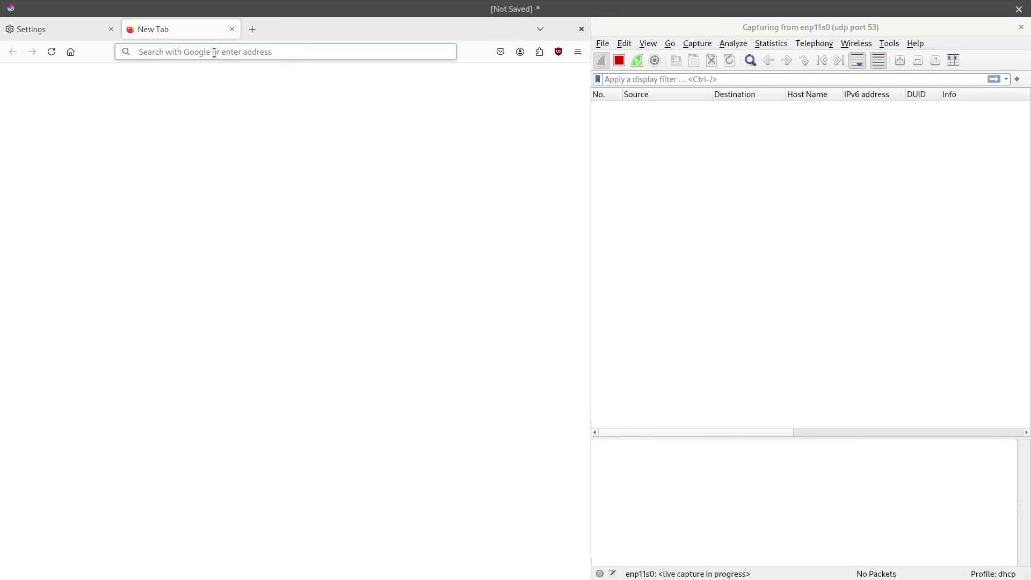
type("speedtest.net")
key("Return")
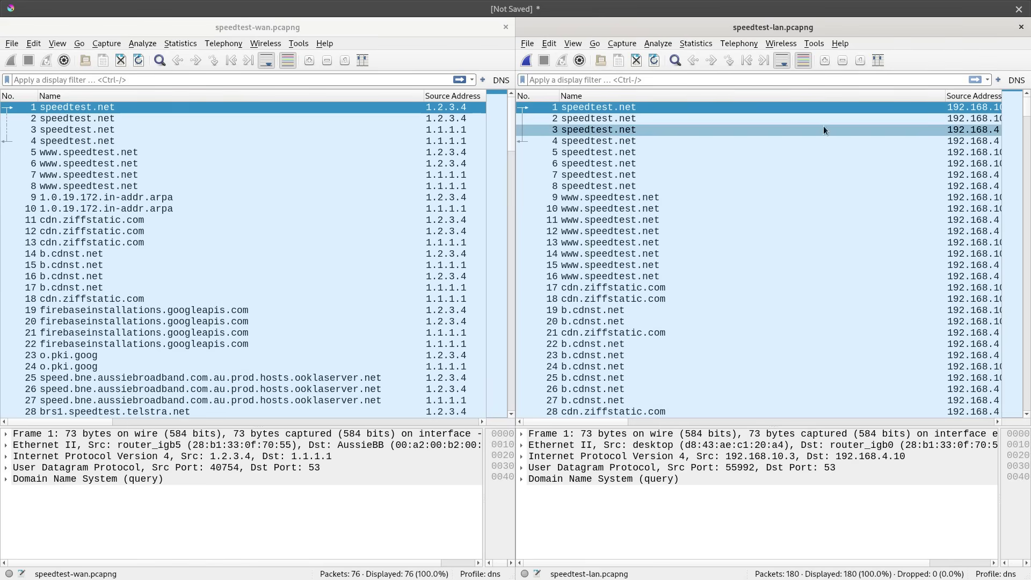
Inspect the speedtest.net queries and responses, including frame 6, in the speedtest-lan capture
left_click(604, 130)
left_click(600, 153)
left_click(600, 163)
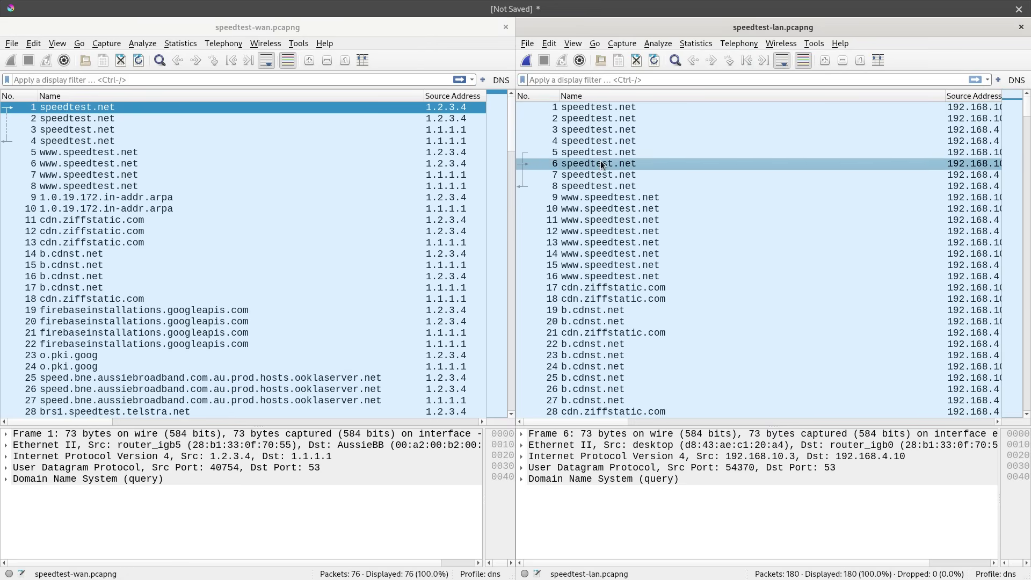
In the speedtest-wan capture, examine frames 2, 50 and 52 and their resolved addresses
left_click(117, 108)
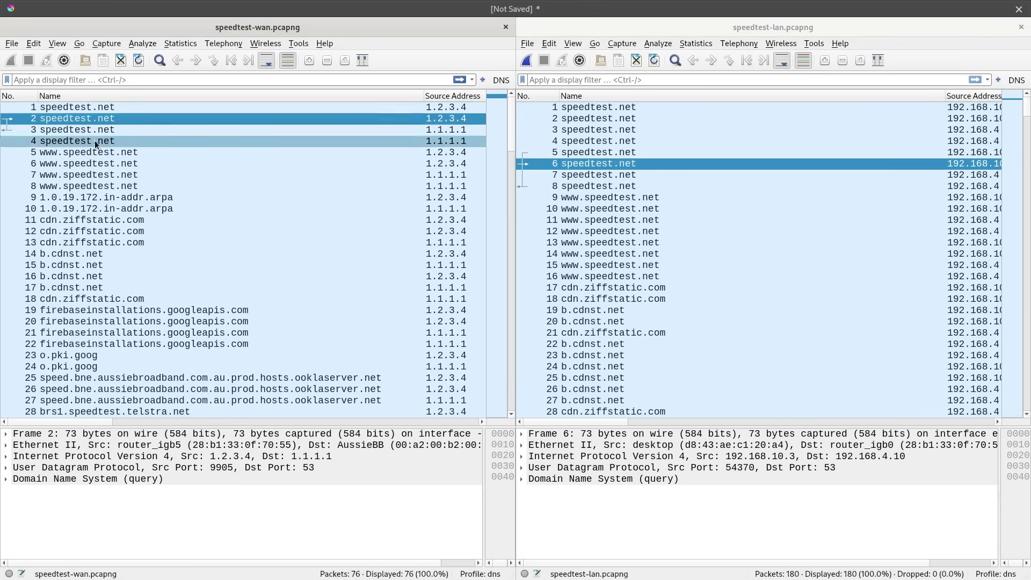
left_click(97, 119)
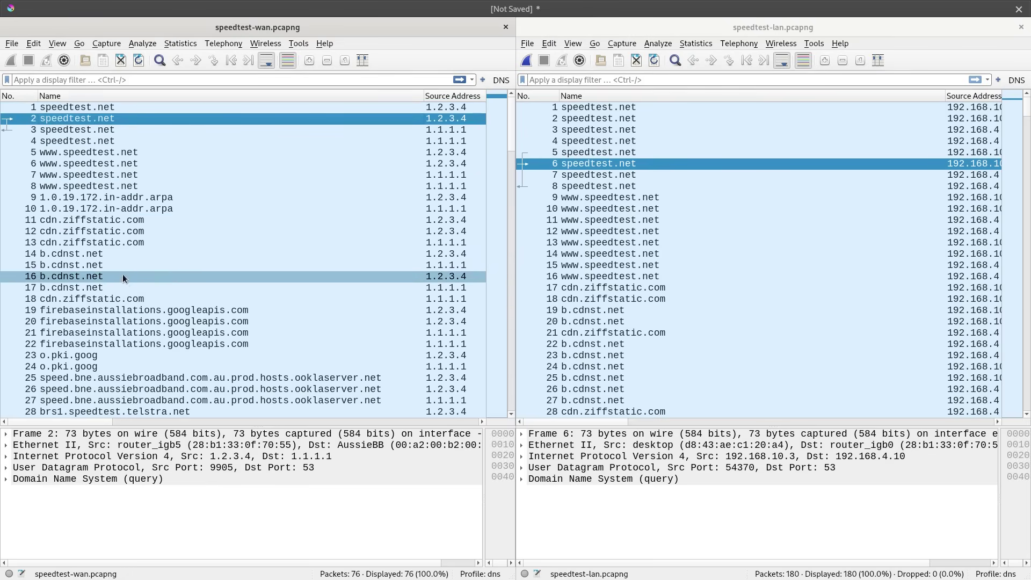
scroll(696, 250, "down", 12)
scroll(663, 296, "down", 9)
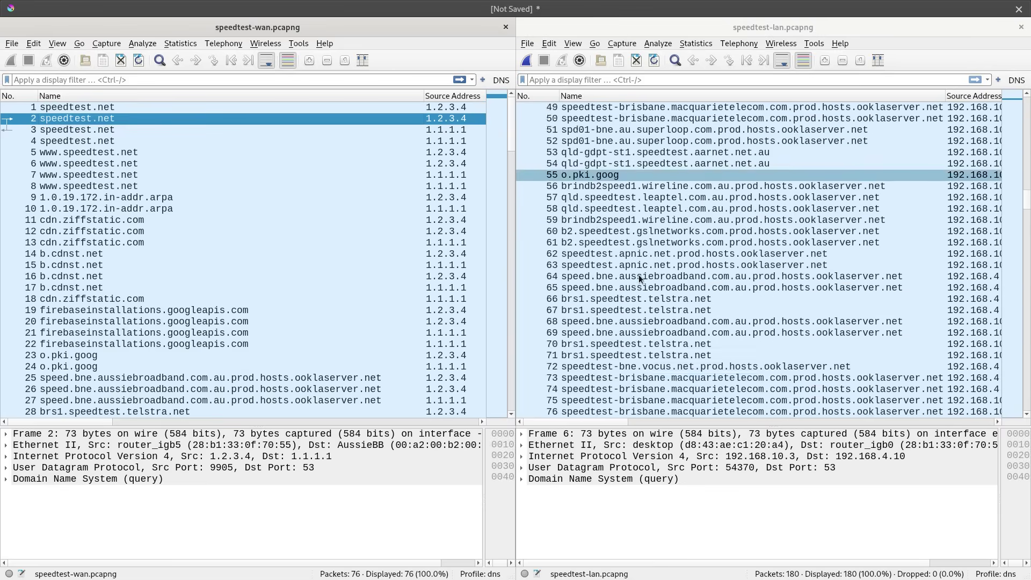
scroll(177, 267, "down", 12)
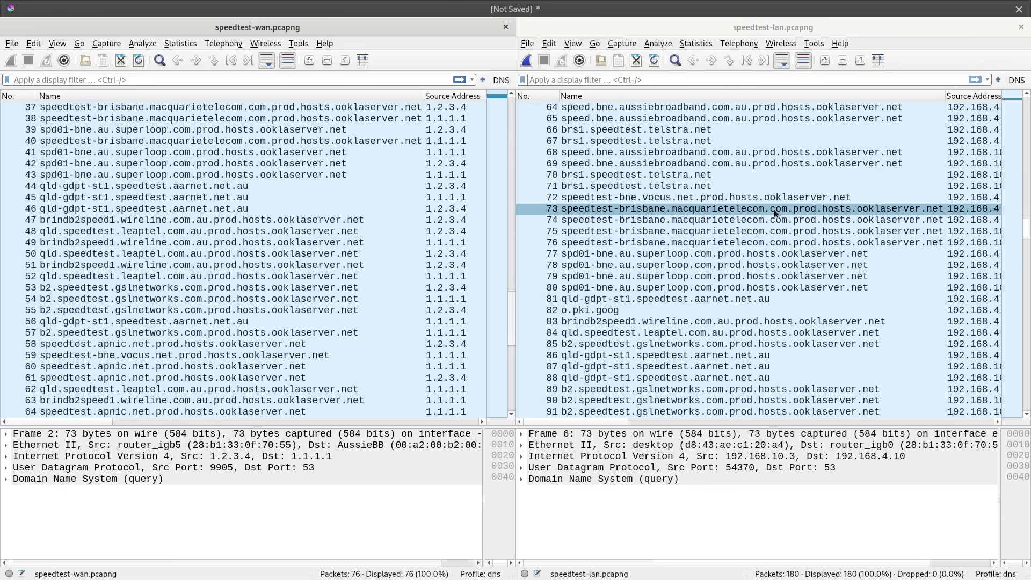
scroll(242, 376, "down", 4)
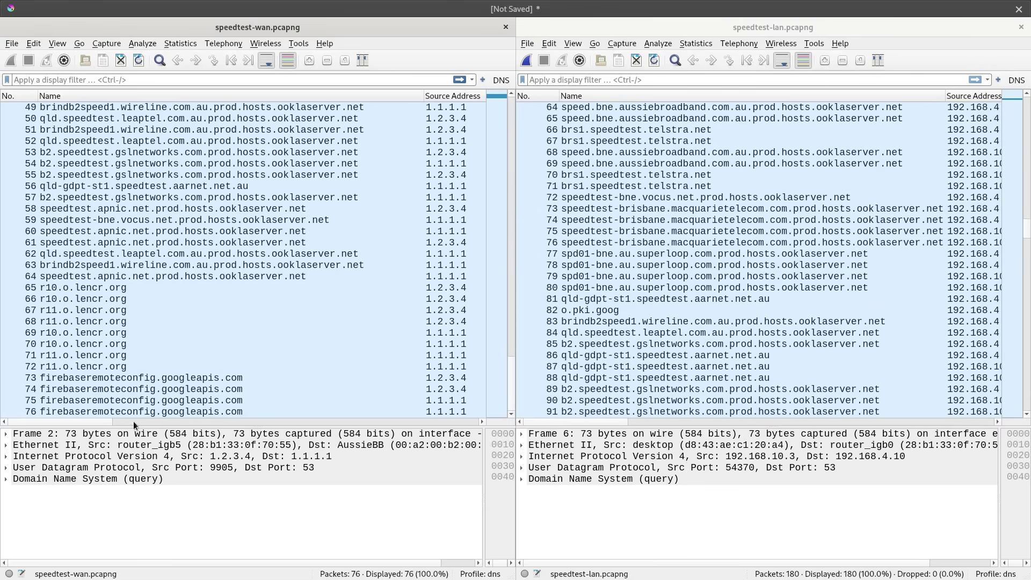
left_click_drag(98, 423, 156, 428)
left_click(157, 118)
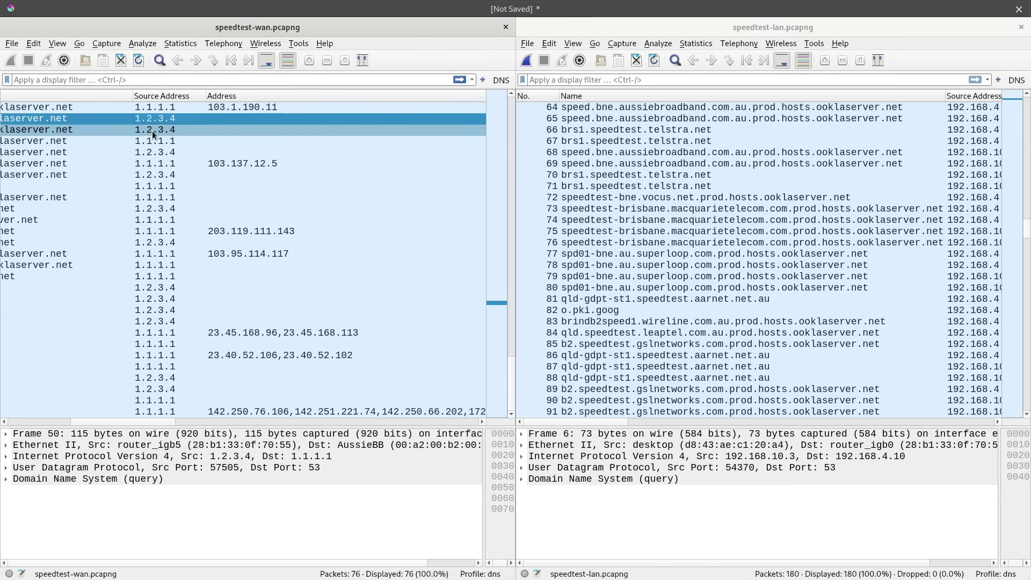
left_click(157, 139)
left_click_drag(162, 421, 92, 422)
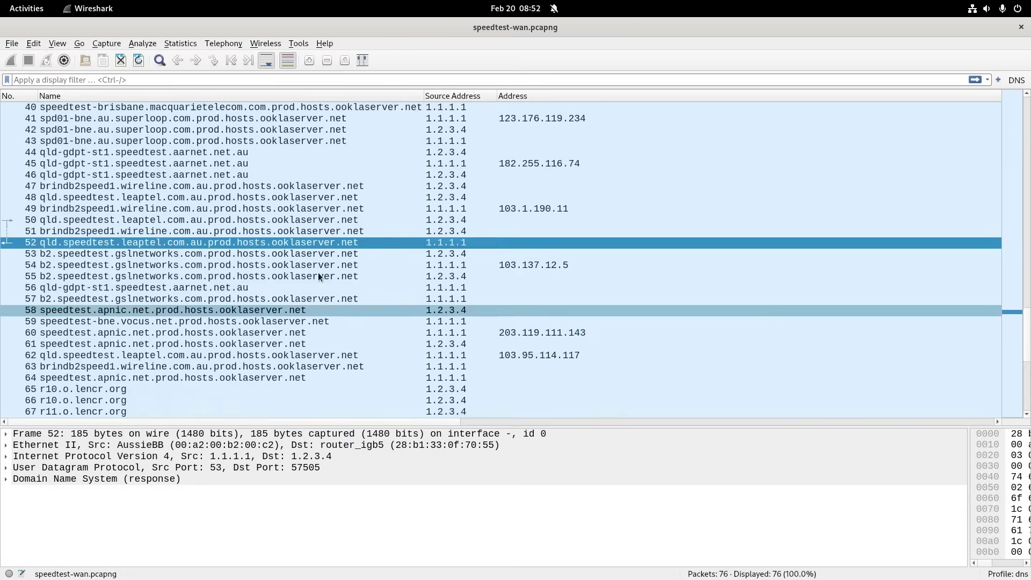
scroll(304, 265, "up", 15)
scroll(295, 254, "down", 15)
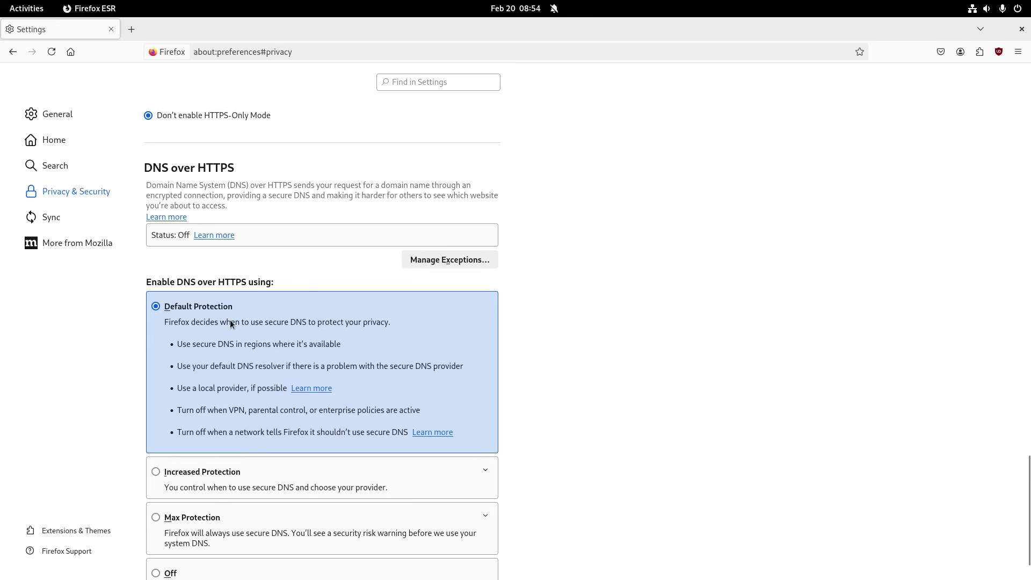
Choose Max Protection under DNS over HTTPS so Cloudflare secure DNS reads Active
scroll(225, 329, "down", 2)
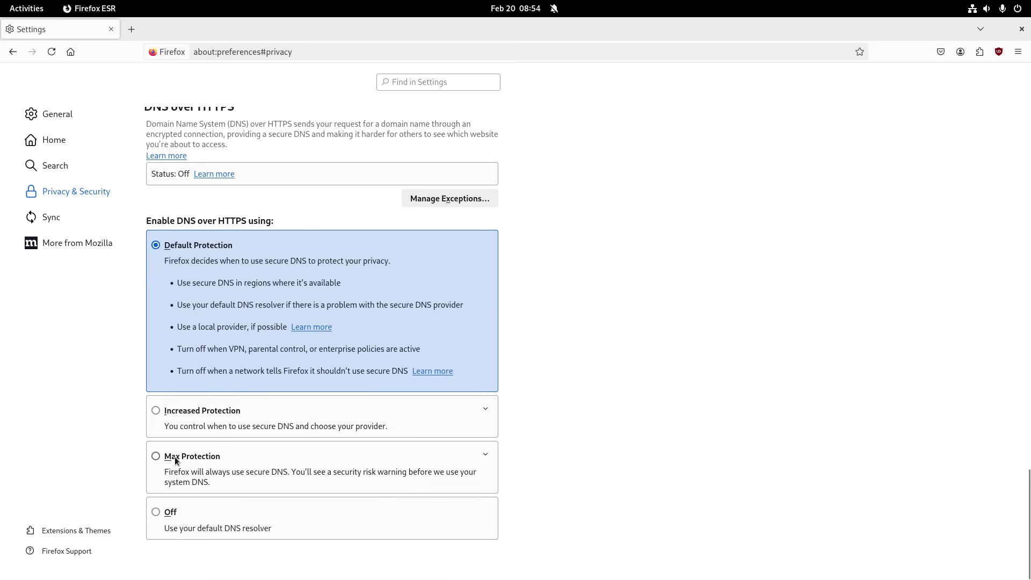
left_click(175, 460)
scroll(205, 371, "down", 1)
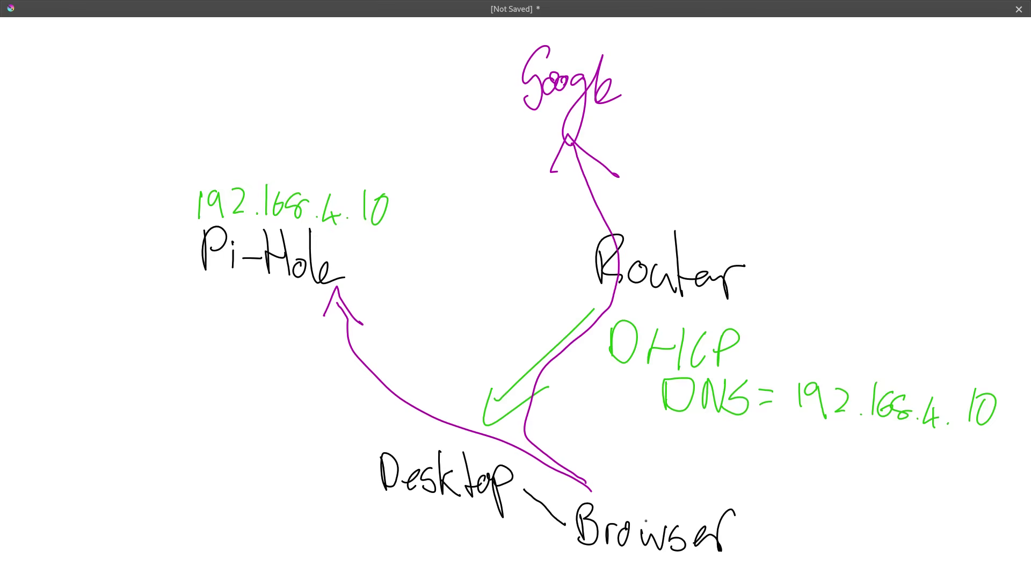
Draw a blue path from Browser past Router to a 'cloudflare' label, marked 'HTTPS', then hide the overlay
mouse_move(634, 500)
left_mouse_down()
mouse_move(590, 469)
mouse_move(564, 413)
mouse_move(586, 337)
mouse_move(675, 234)
mouse_move(731, 105)
mouse_move(794, 81)
left_mouse_up()
left_click_drag(823, 45, 816, 66)
mouse_move(847, 38)
left_mouse_down()
mouse_move(839, 69)
mouse_move(854, 60)
mouse_move(873, 76)
mouse_move(901, 43)
left_mouse_up()
mouse_move(902, 42)
left_mouse_down()
mouse_move(890, 83)
mouse_move(954, 107)
left_mouse_up()
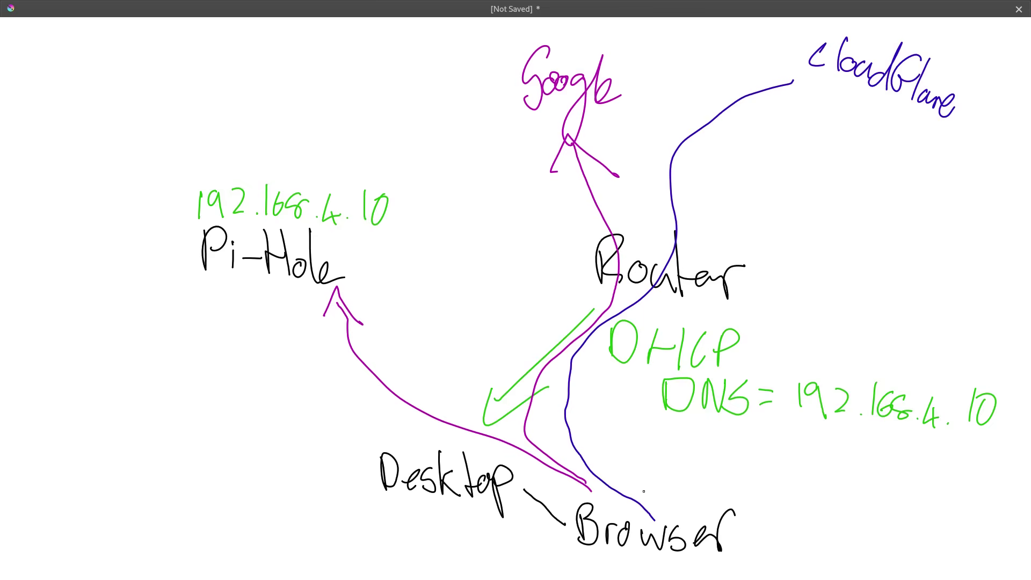
mouse_move(707, 171)
left_mouse_down()
mouse_move(728, 165)
mouse_move(754, 192)
mouse_move(776, 183)
mouse_move(752, 211)
left_mouse_up()
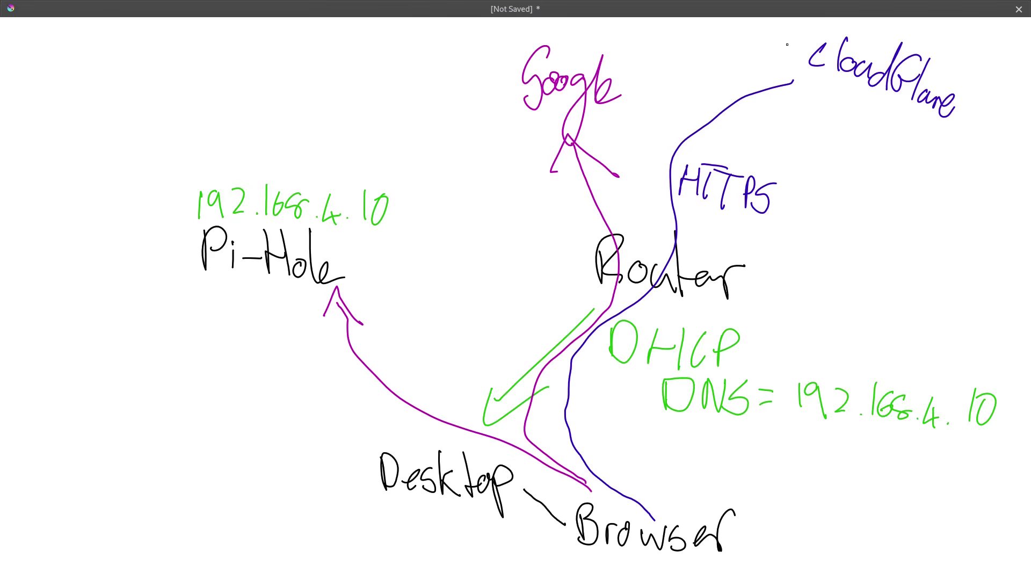
key("Escape")
Capture with the 'udp port 53' filter, load willyweather.com.au in a new tab, and maximize Wireshark
type("udp")
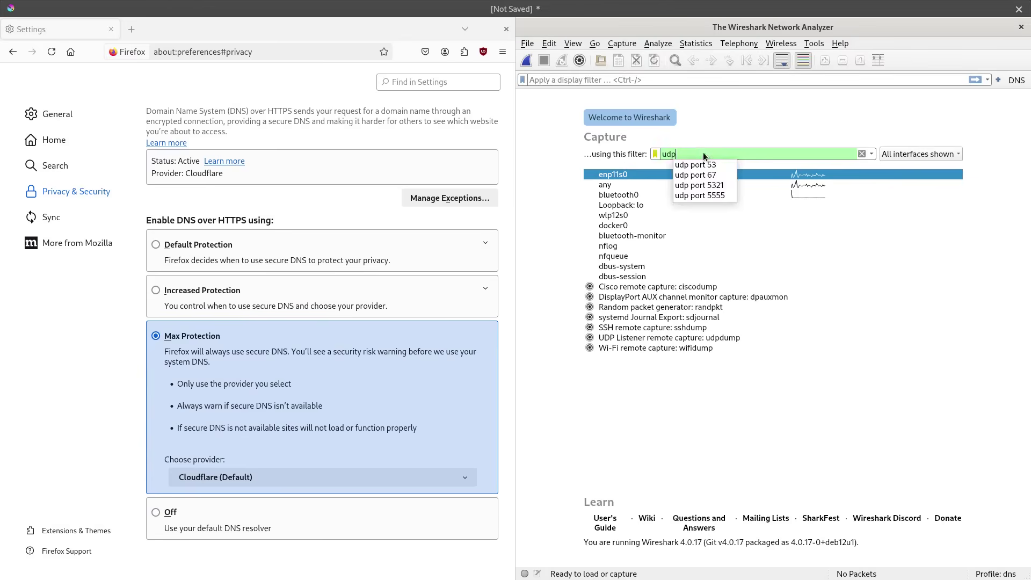
type(" port 53")
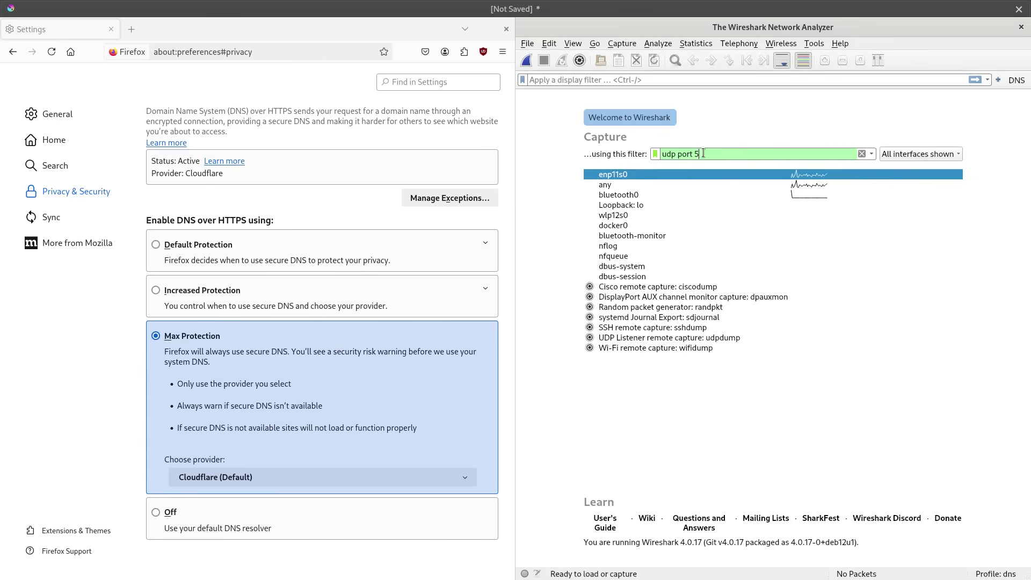
key("Return")
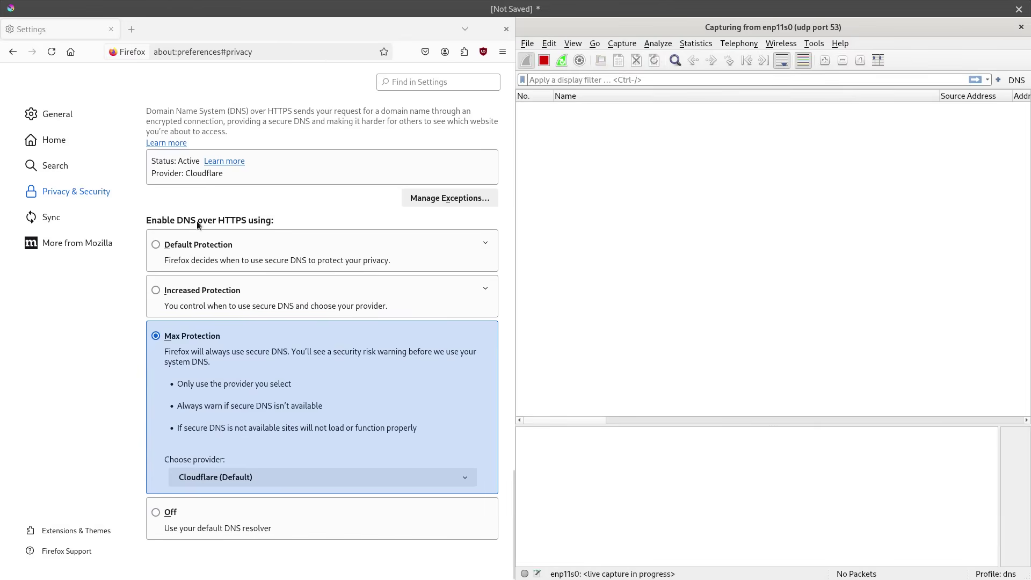
left_click(132, 29)
type("wi")
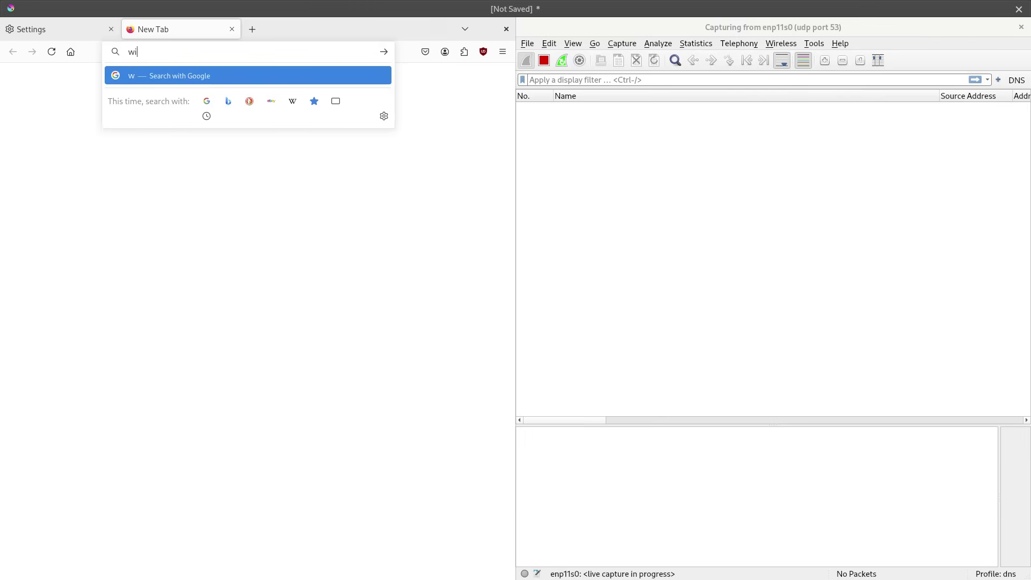
type("llyweather.com.au")
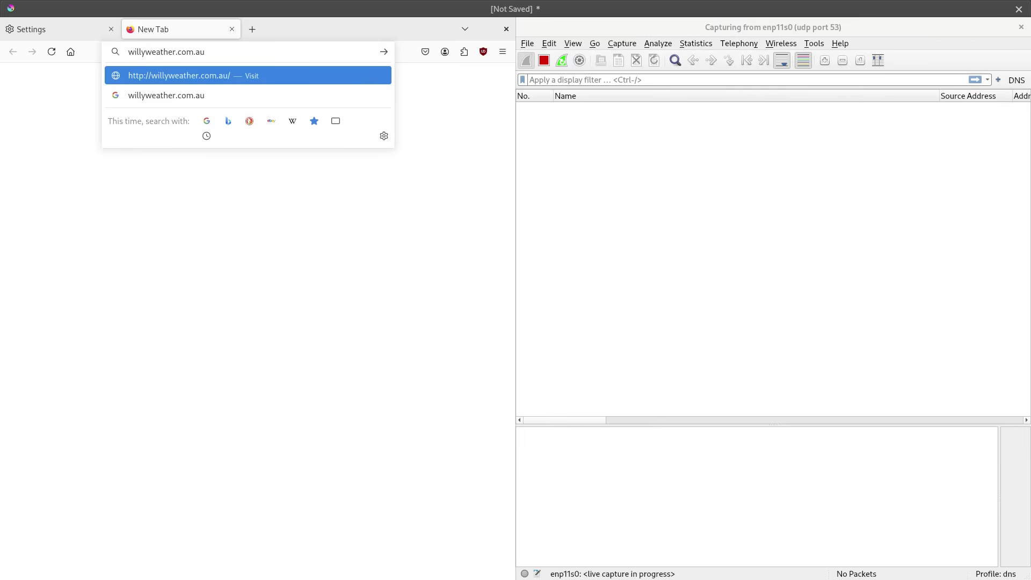
key("Return")
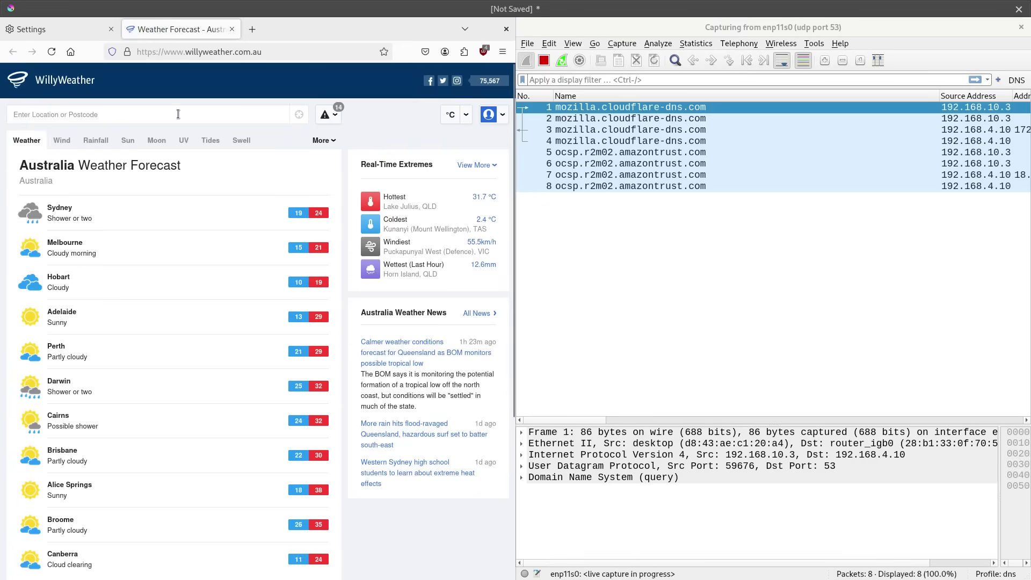
double_click(547, 28)
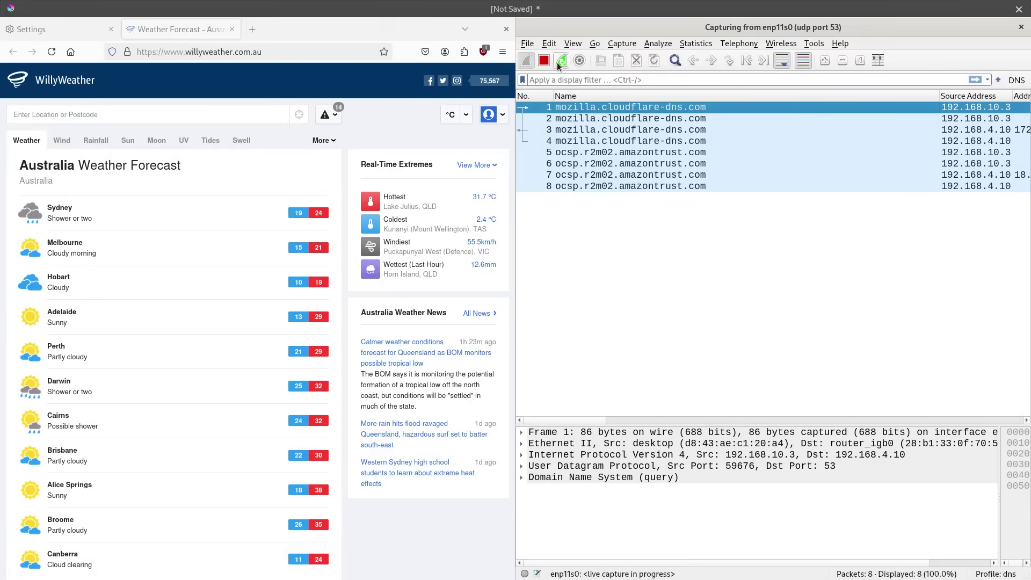
Show Firefox's DNS over HTTPS settings beside Wireshark and select the first mozilla.cloudflare-dns.com query
left_click(48, 28)
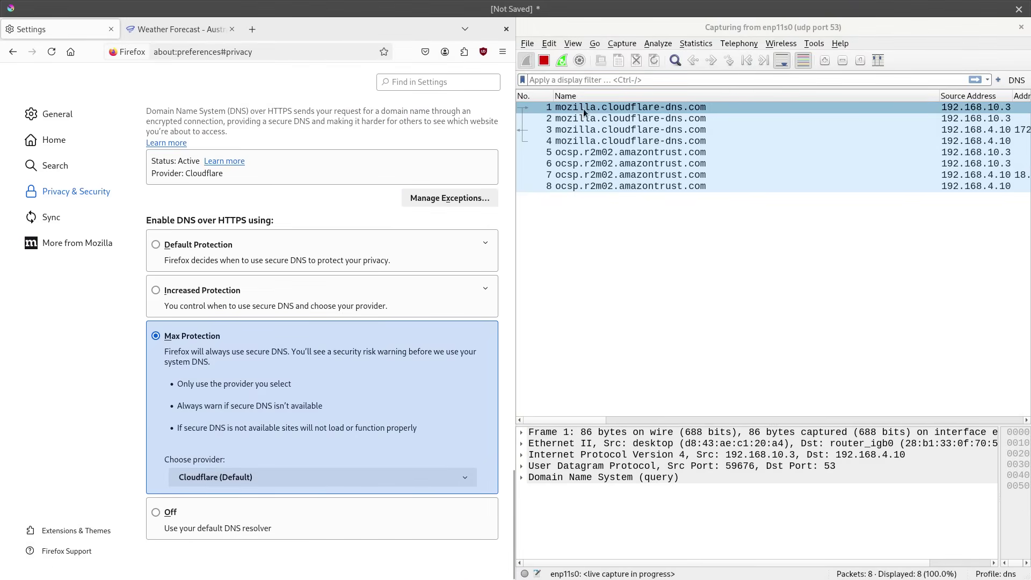
left_click(677, 110)
left_click(252, 29)
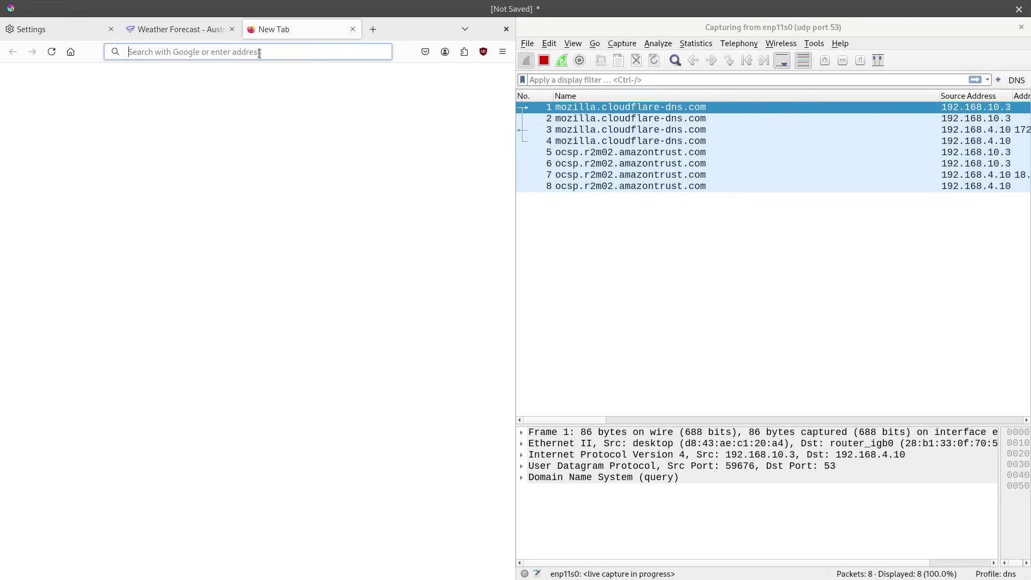
Load cisco.com in the new tab, then close the Cisco tab
type("pro")
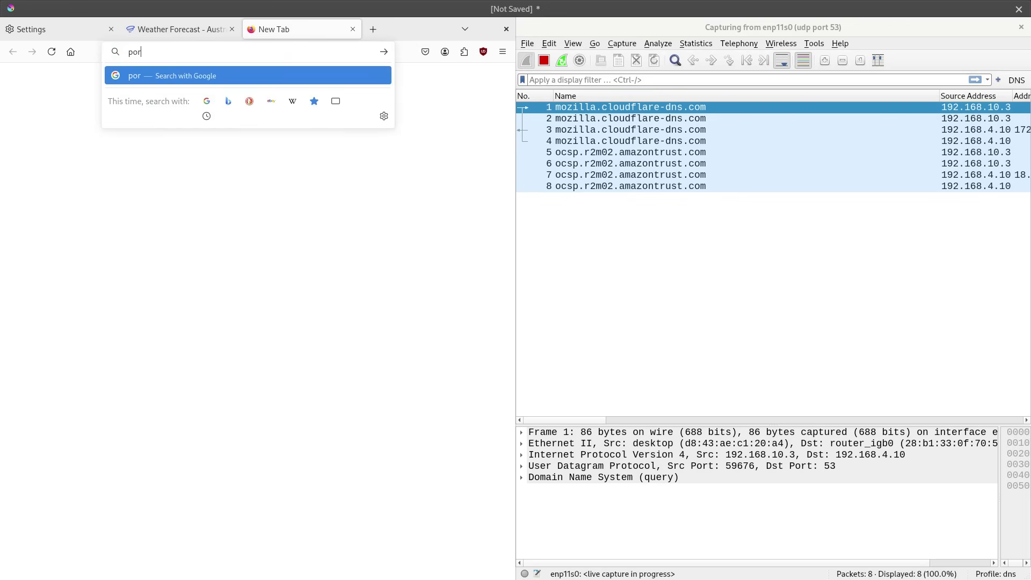
key("BackSpace")
key("BackSpace")
key("BackSpace")
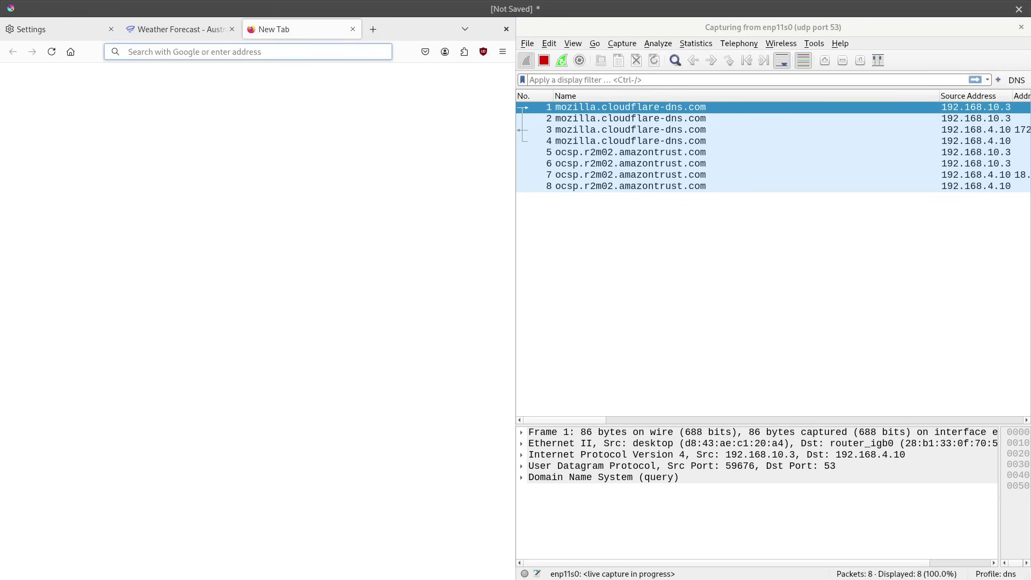
type("cisco.com")
key("Return")
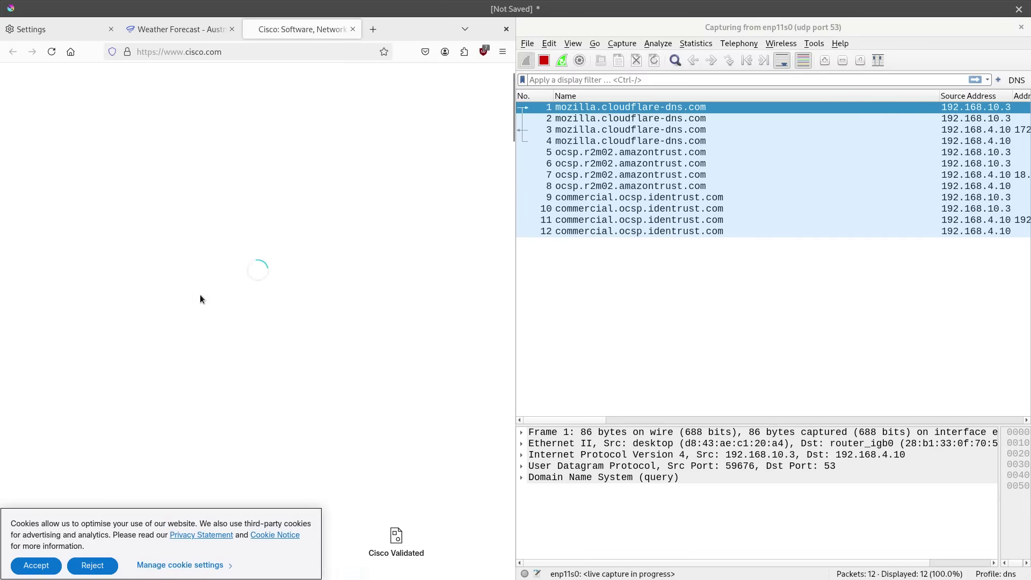
left_click(350, 29)
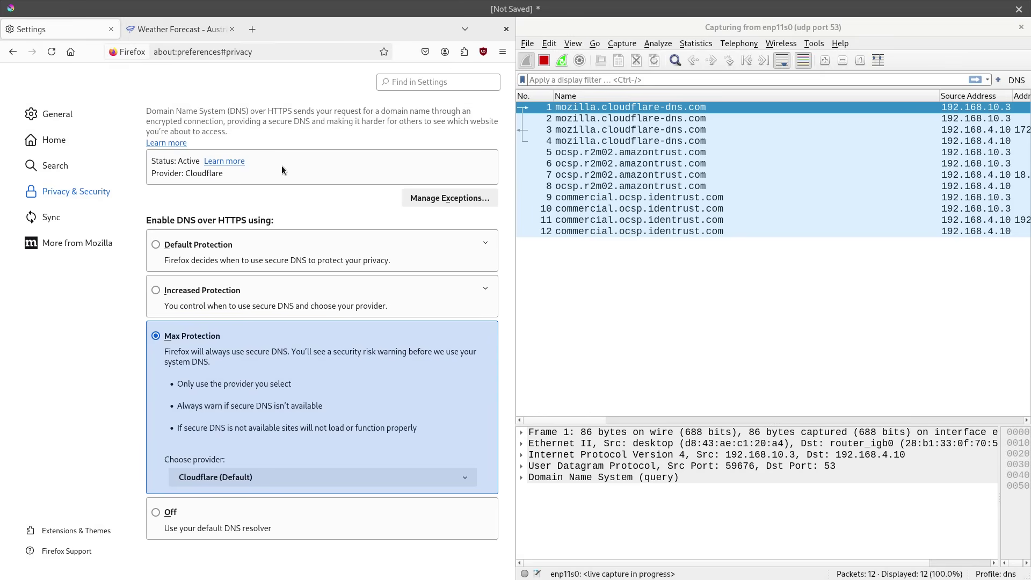
Load arubanetworks.com in a new tab, then close the HPE Aruba tab
left_click(251, 29)
type("arubanetworks.com")
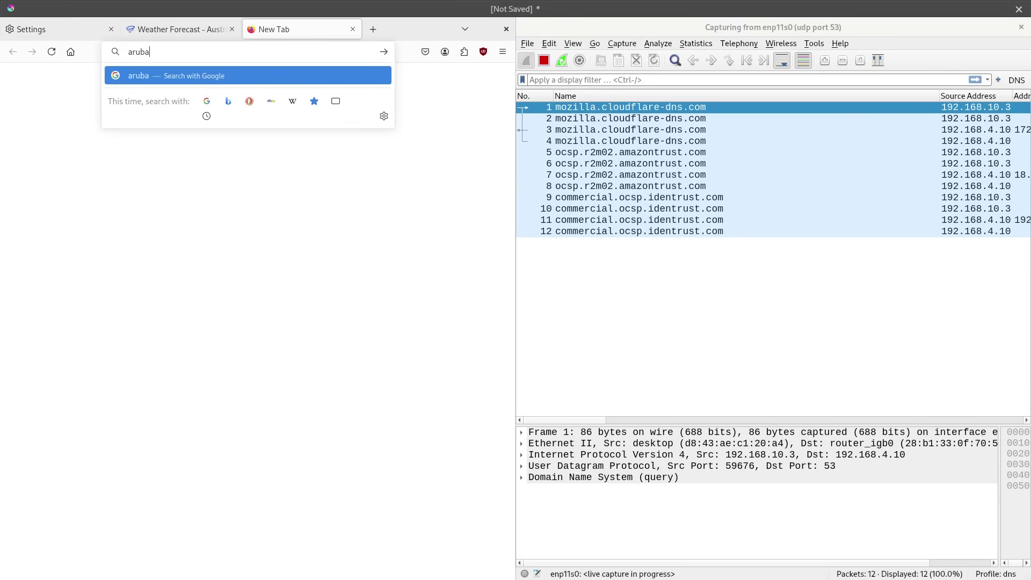
key("Return")
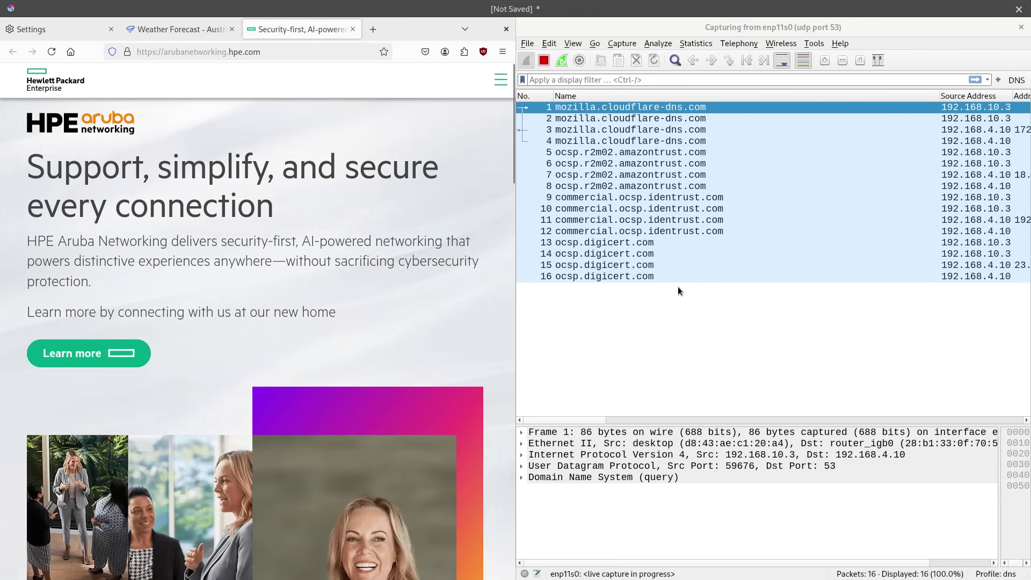
left_click(353, 29)
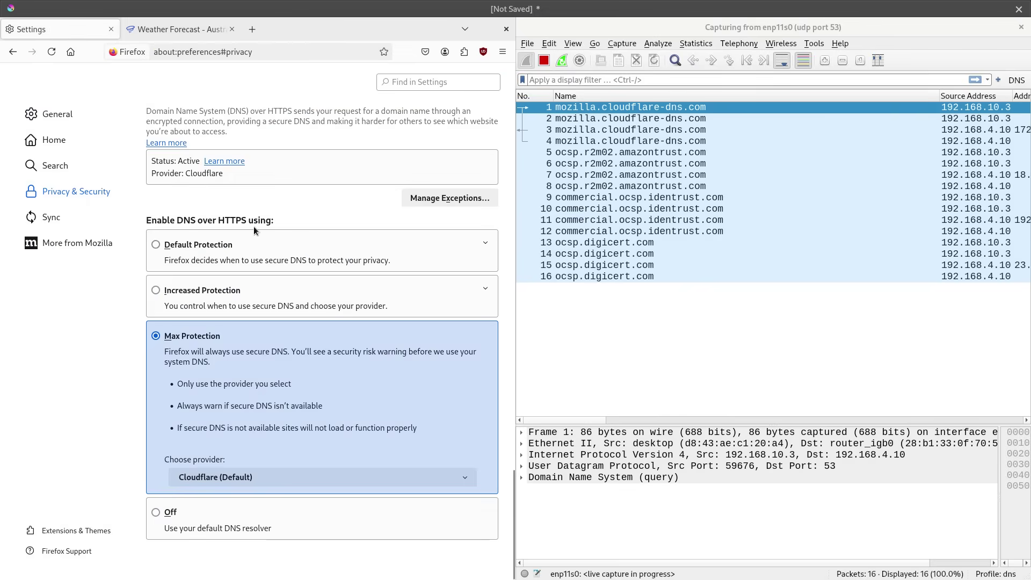
Circle Browser and Desktop in blue and tick the DNS = 192.168.4.10 line
mouse_move(684, 500)
left_mouse_down()
mouse_move(659, 491)
mouse_move(717, 556)
mouse_move(647, 498)
left_mouse_up()
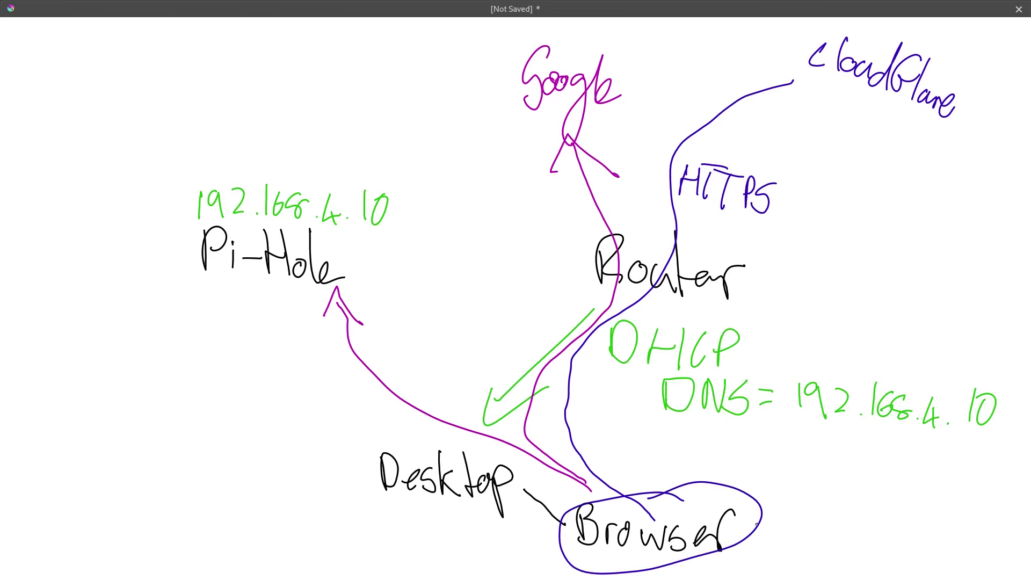
left_click_drag(786, 508, 853, 422)
left_click_drag(482, 450, 479, 429)
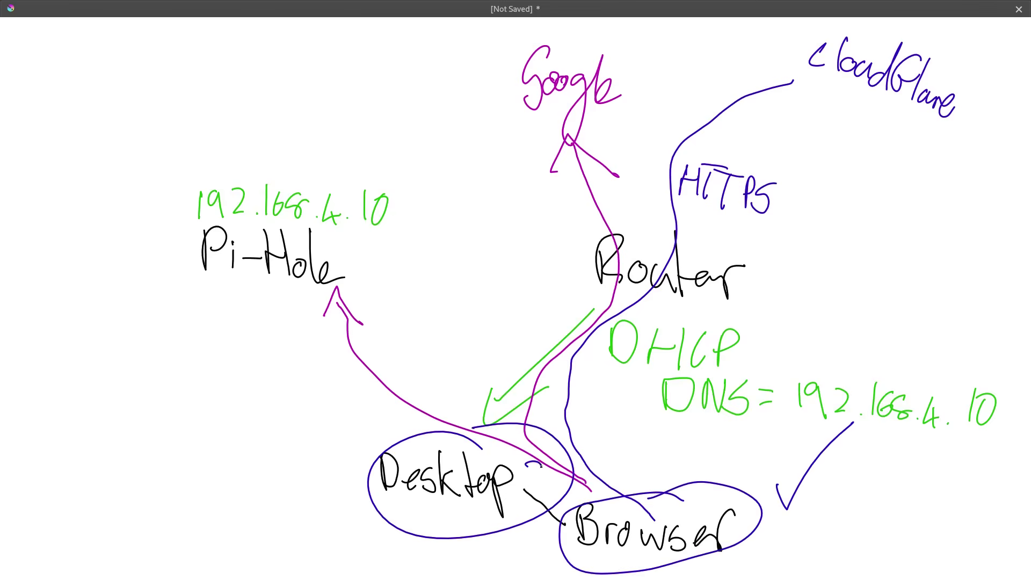
key("ctrl+h")
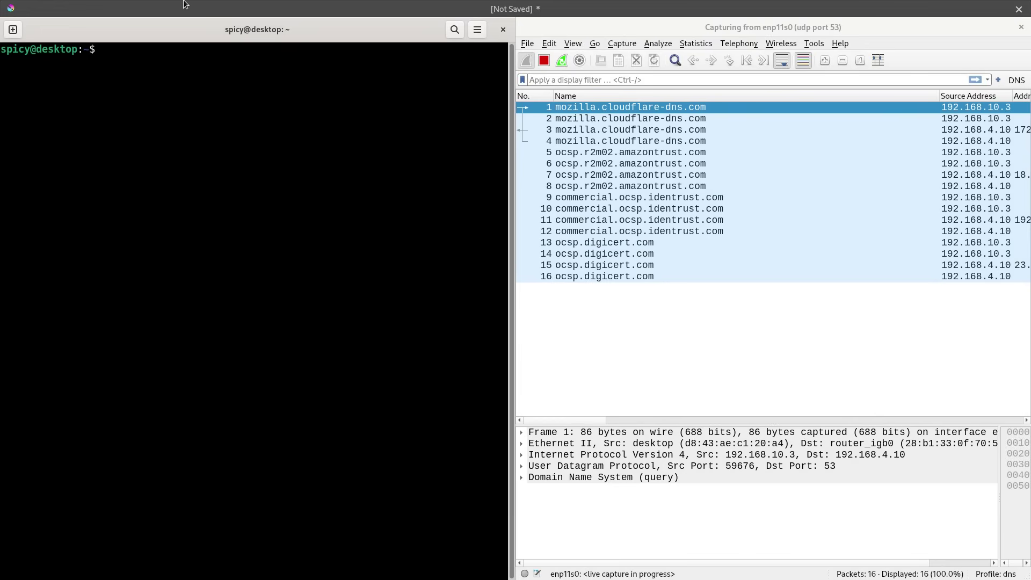
Run 'dig google.com' and select its query and response packets 17 and 18 in Wireshark
type("dig google.com")
key("Return")
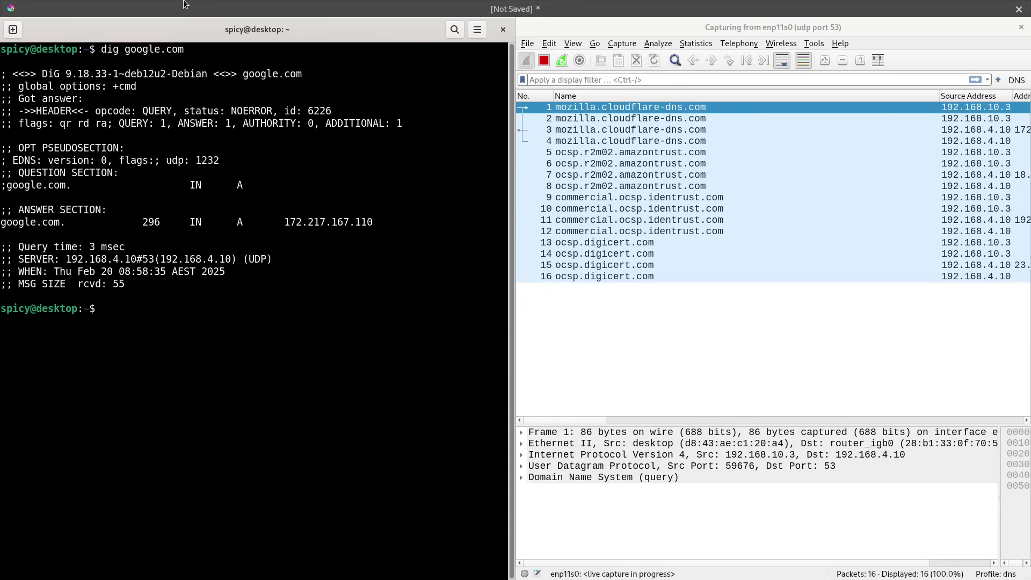
left_click(640, 285)
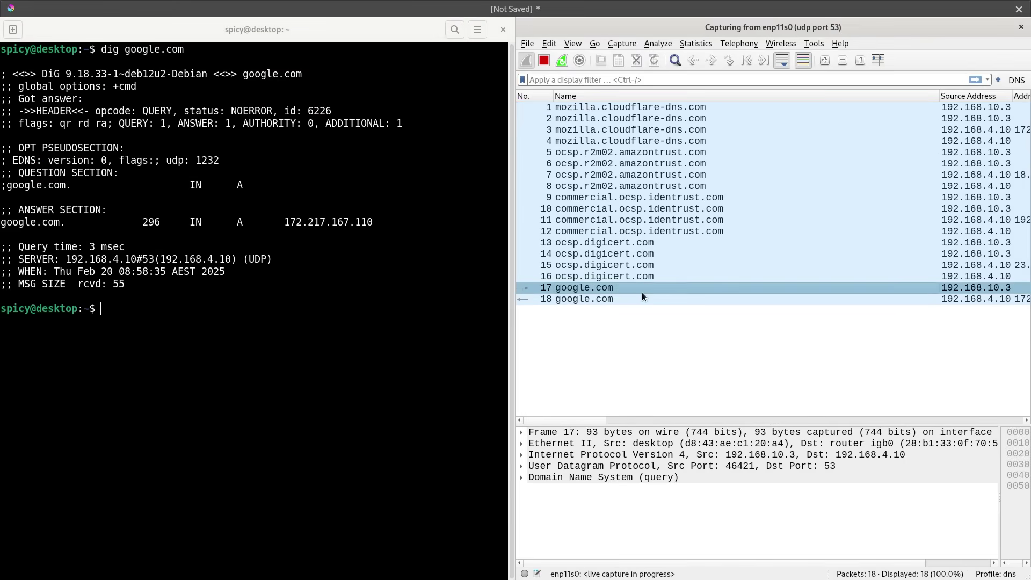
left_click(643, 296)
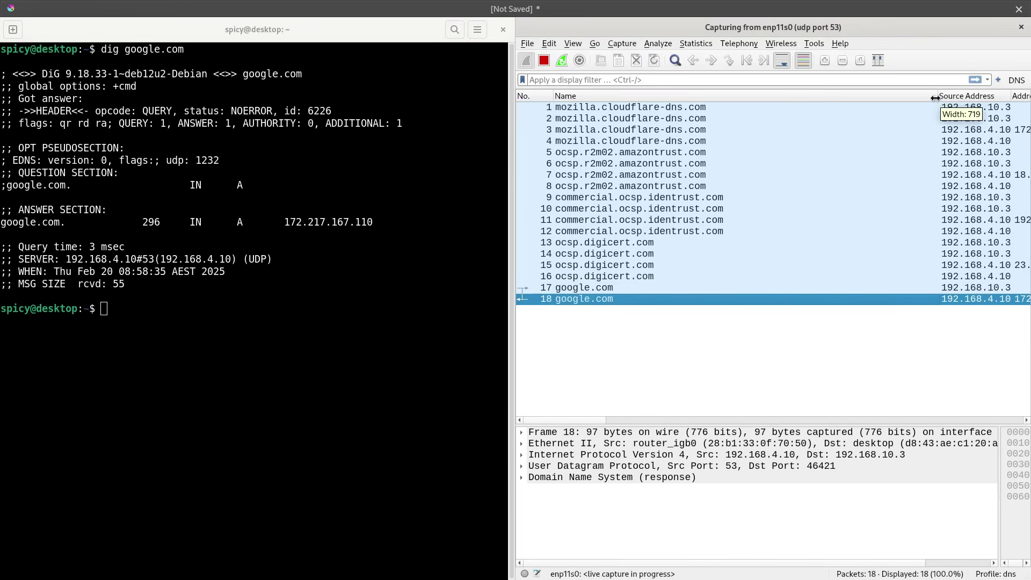
Narrow the Name column to reveal the resolved addresses, then return to the whiteboard
left_click_drag(939, 97, 777, 97)
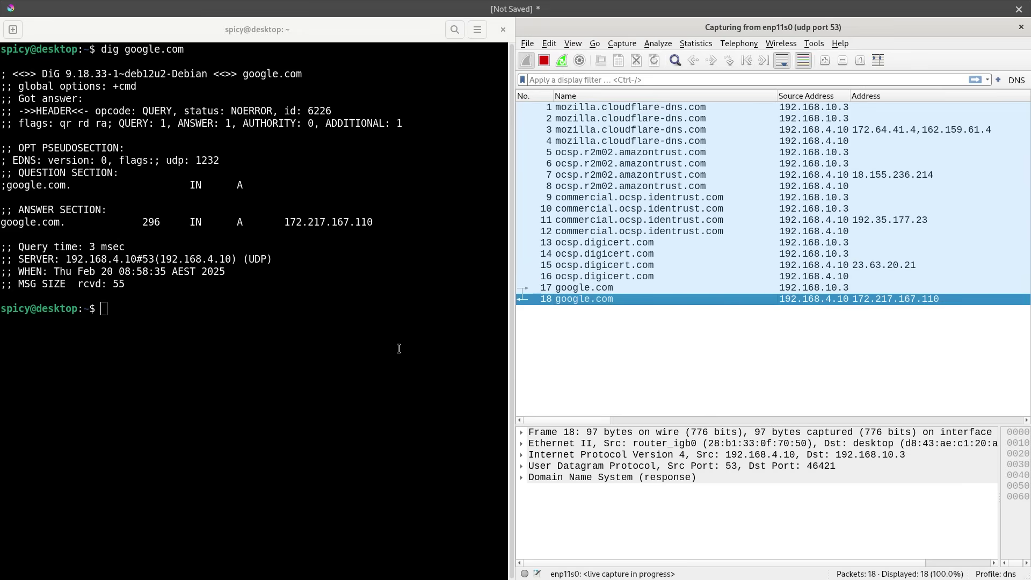
left_click(233, 397)
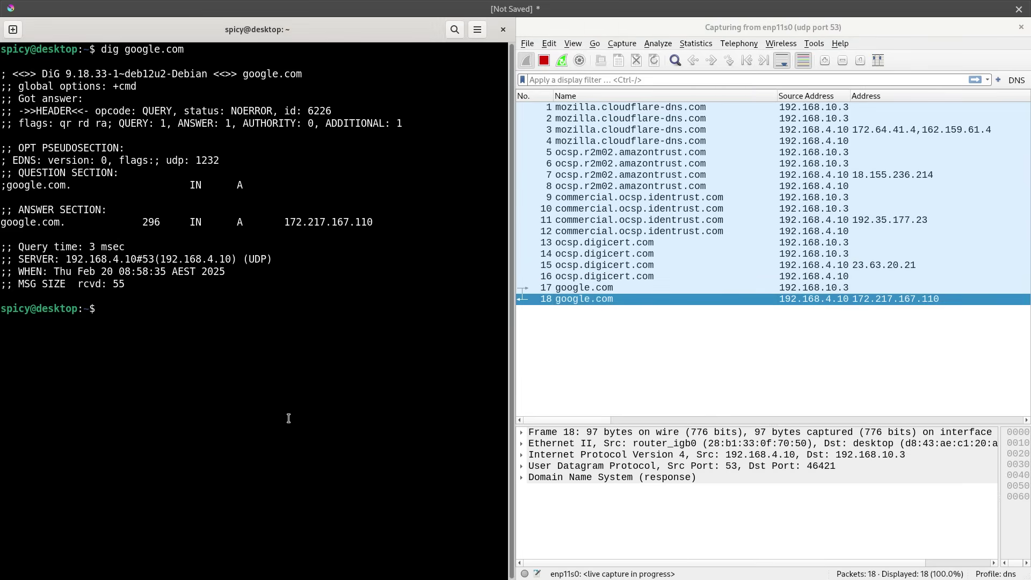
key("alt+Tab")
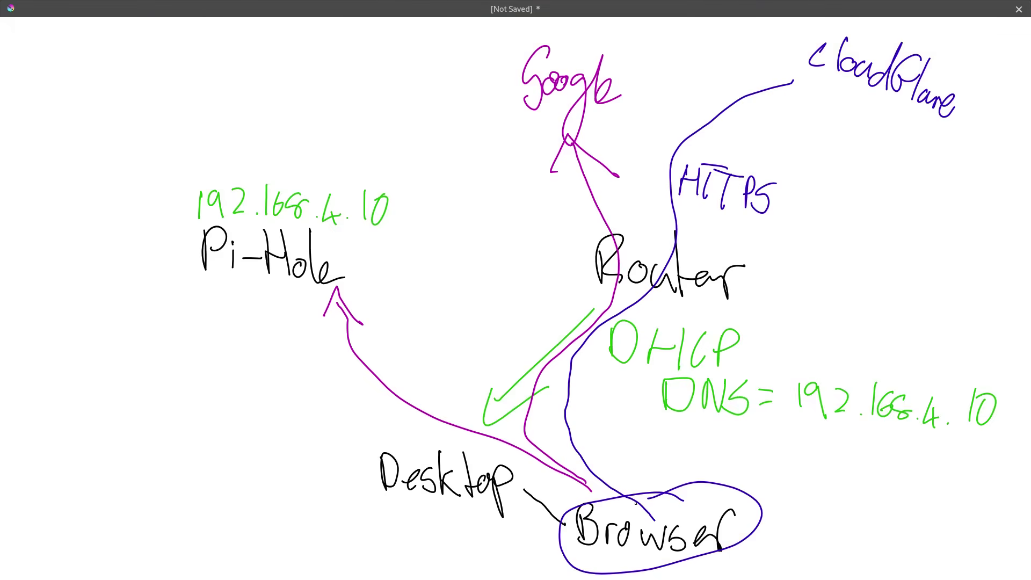
Undo the blue HTTPS path strokes and rewrite the CloudFlare label in olive at top right
key("ctrl+z")
key("ctrl+z")
key("ctrl+z")
key("ctrl+z")
key("ctrl+z")
key("ctrl+z")
key("ctrl+z")
key("ctrl+z")
key("ctrl+z")
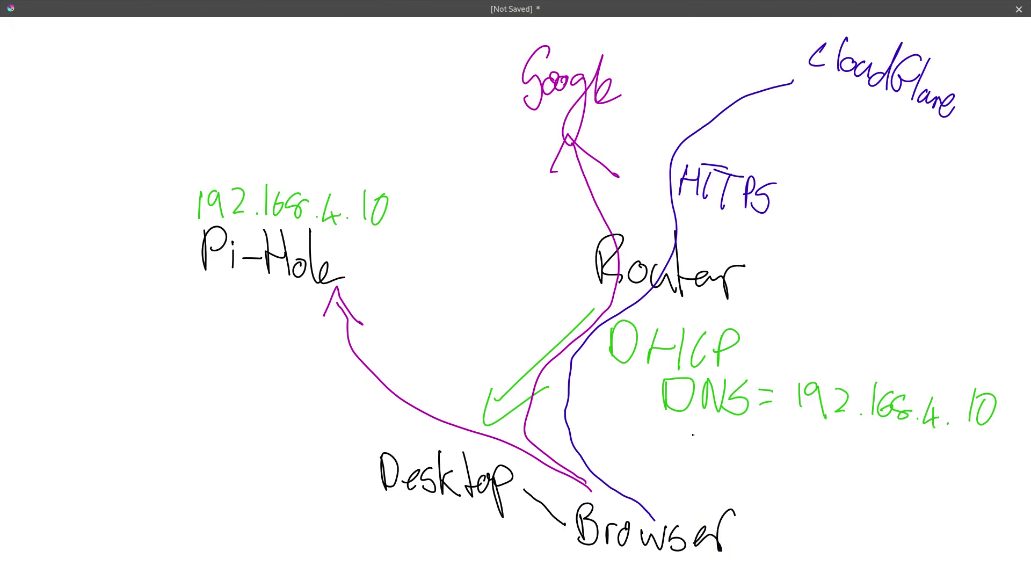
key("ctrl+z")
key("ctrl+z")
key("ctrl+z")
key("ctrl+z")
key("ctrl+z")
key("ctrl+z")
key("ctrl+z")
key("ctrl+z")
key("ctrl+z")
key("ctrl+z")
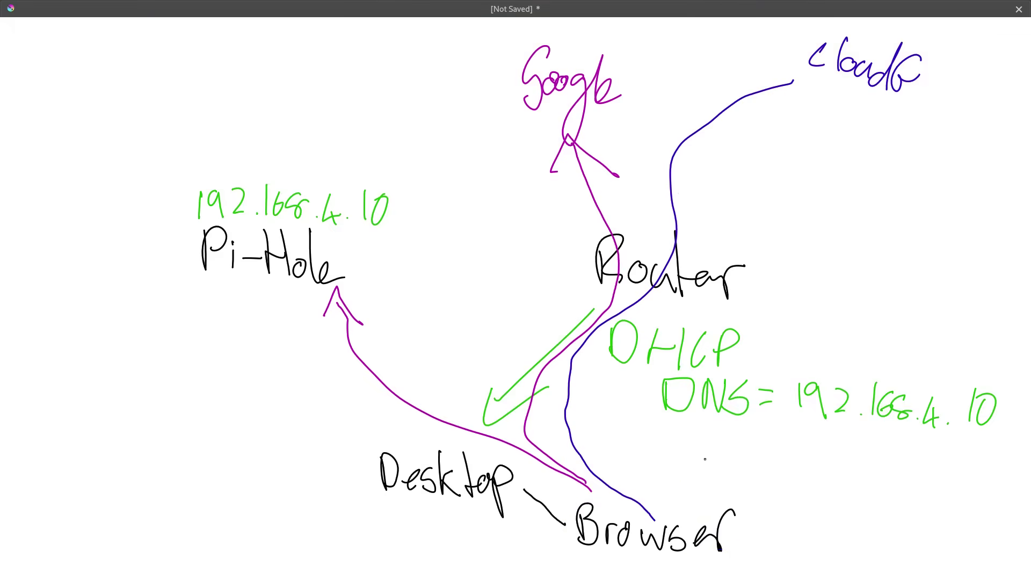
key("alt+Tab")
key("alt+Tab")
left_click_drag(802, 53, 774, 85)
mouse_move(814, 57)
left_mouse_down()
mouse_move(804, 90)
mouse_move(822, 86)
left_mouse_up()
mouse_move(825, 85)
left_mouse_down()
mouse_move(833, 99)
mouse_move(842, 92)
mouse_move(861, 107)
left_mouse_up()
mouse_move(877, 73)
left_mouse_down()
mouse_move(861, 116)
mouse_move(869, 110)
mouse_move(943, 140)
left_mouse_up()
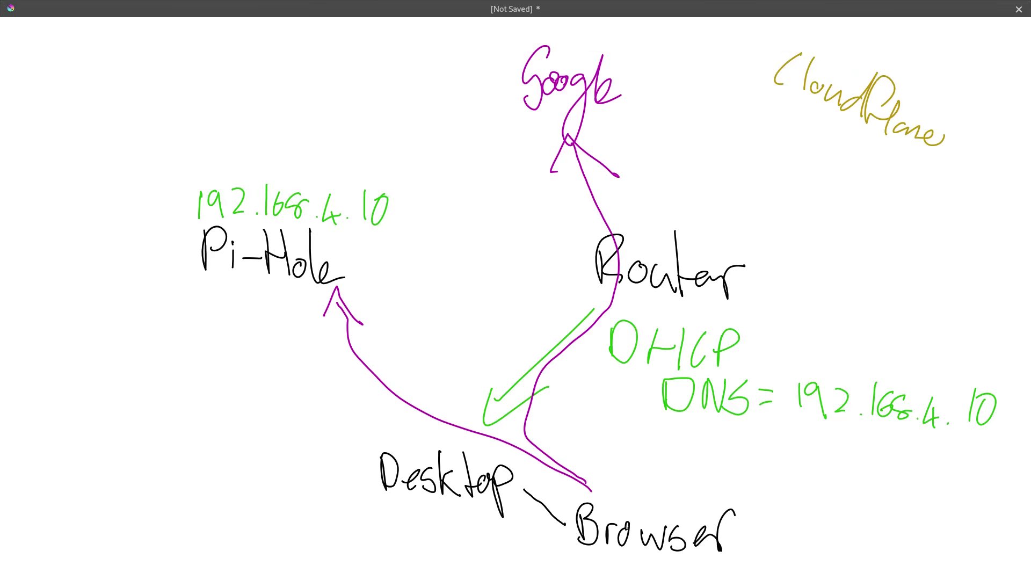
Draw an olive path circling Desktop and arrowing via Router to CloudFlare
mouse_move(664, 489)
left_mouse_down()
mouse_move(732, 267)
mouse_move(805, 214)
left_mouse_up()
key("ctrl+z")
mouse_move(478, 443)
left_mouse_down()
mouse_move(355, 486)
mouse_move(464, 426)
mouse_move(600, 256)
mouse_move(784, 102)
left_mouse_up()
left_click_drag(800, 104, 785, 144)
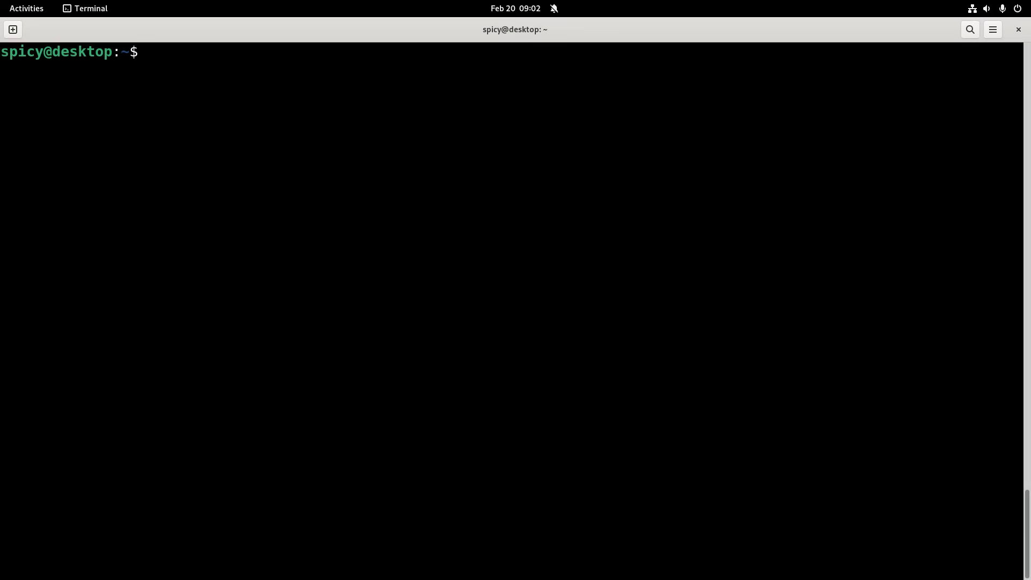
Run 'ls -lh cloudflared-linux-amd64.deb' to confirm the 18M package is present
type("ls -lh cl")
key("Tab")
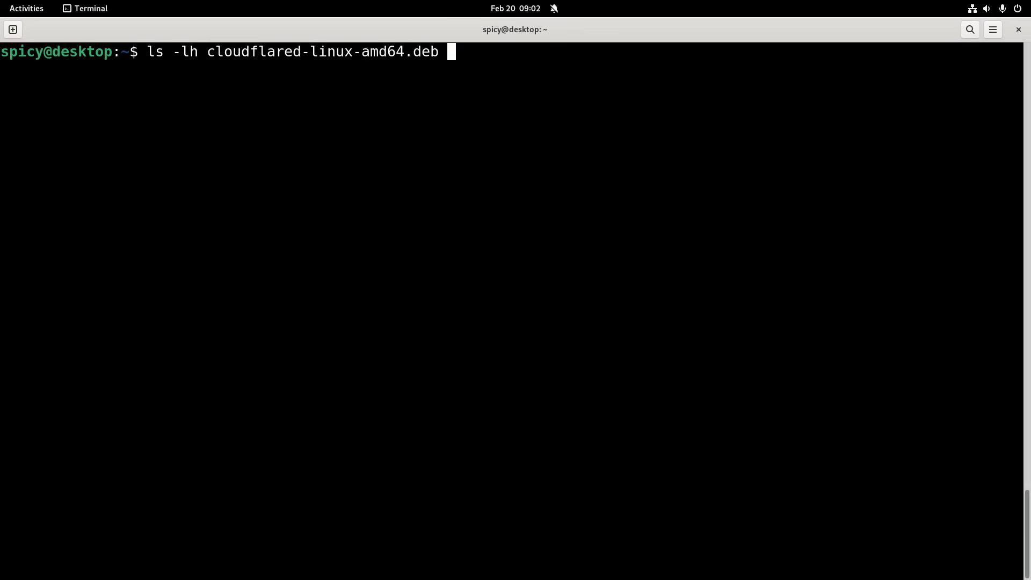
key("Return")
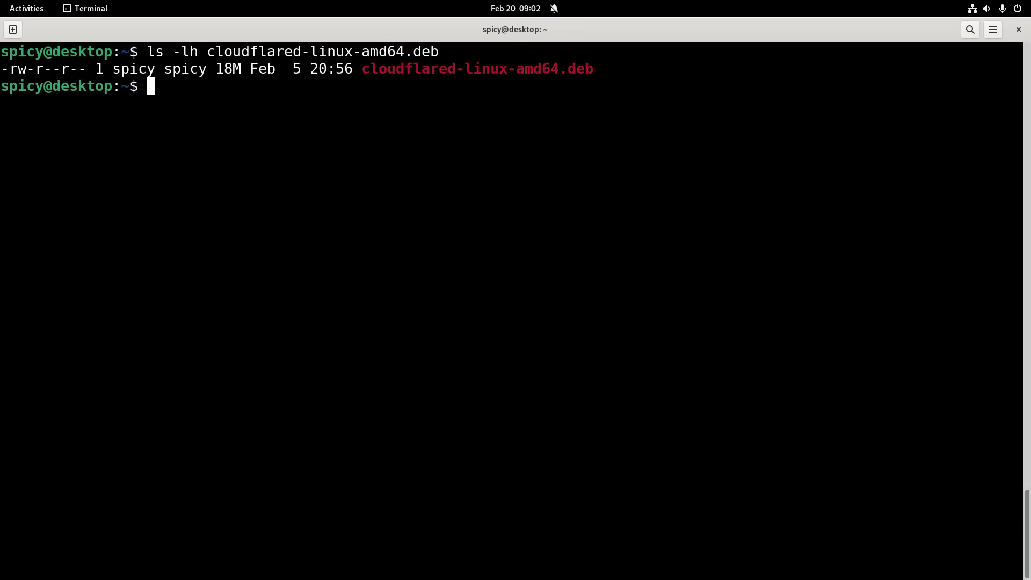
double_click(466, 69)
left_click(440, 239)
Run 'cloudflared' with no arguments, showing it reports no config file
type("clou")
key("Tab")
key("Return")
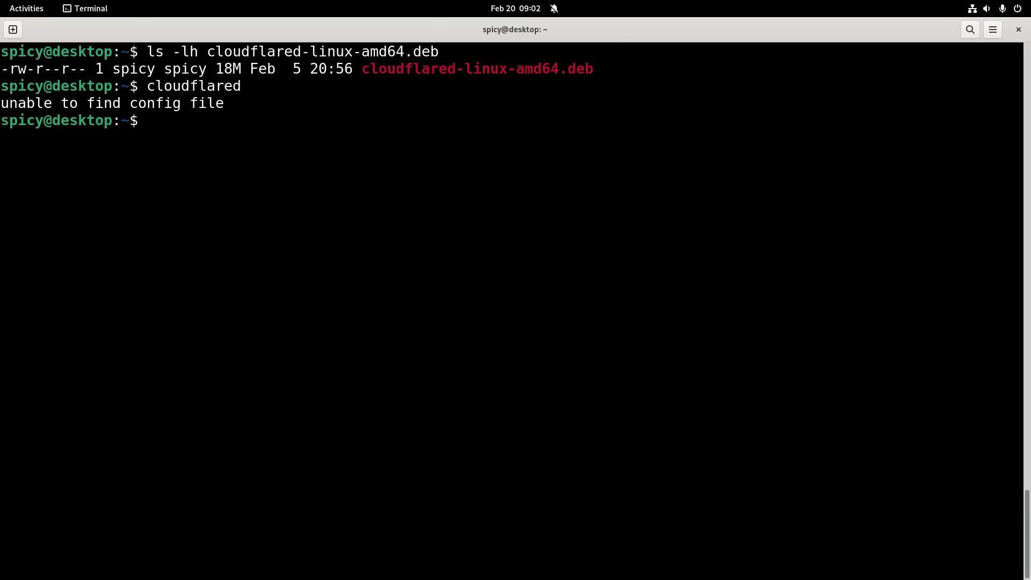
key("alt+Tab")
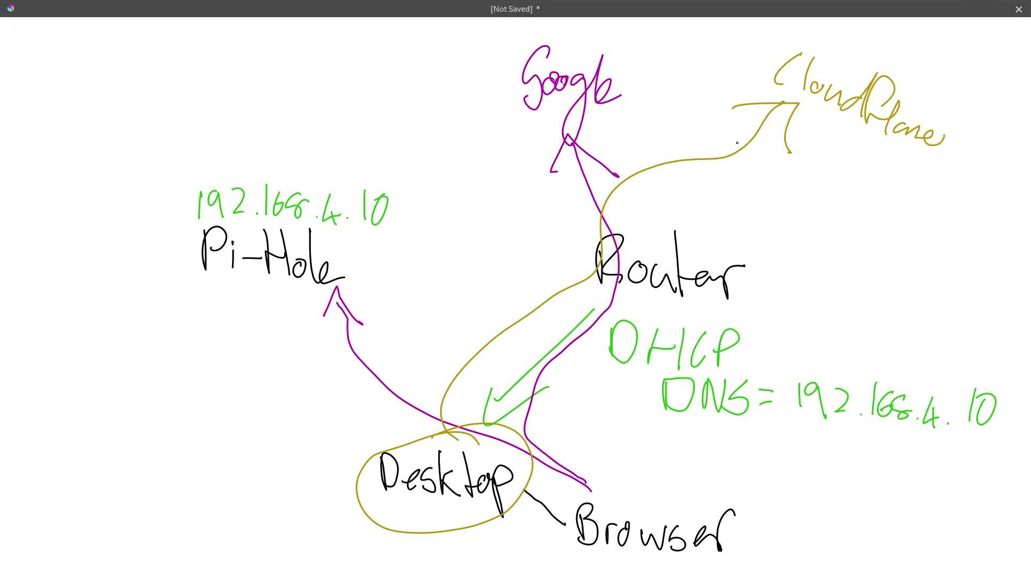
key("alt+Tab")
type("cloudflared")
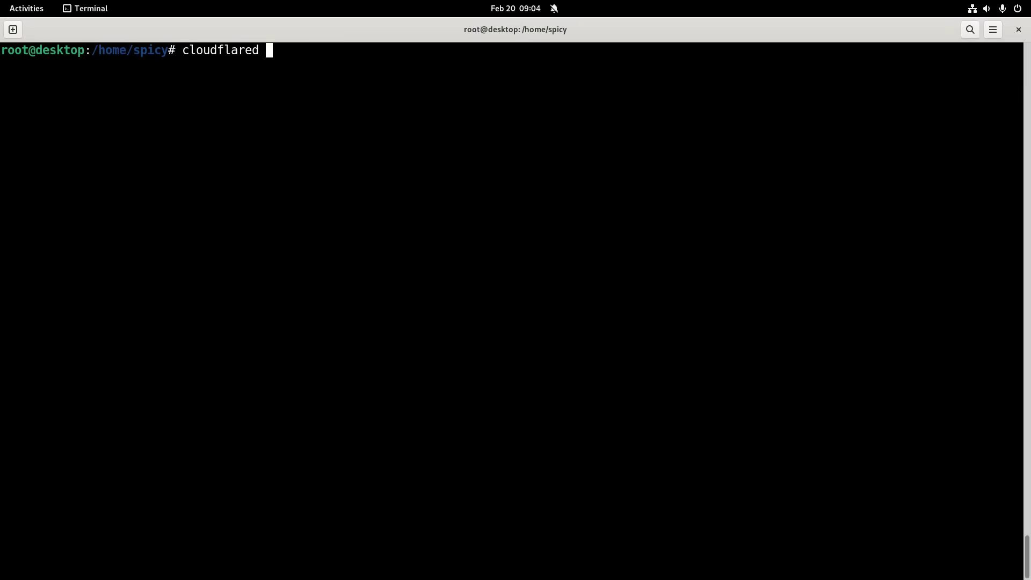
type(" proxy-dns --ups")
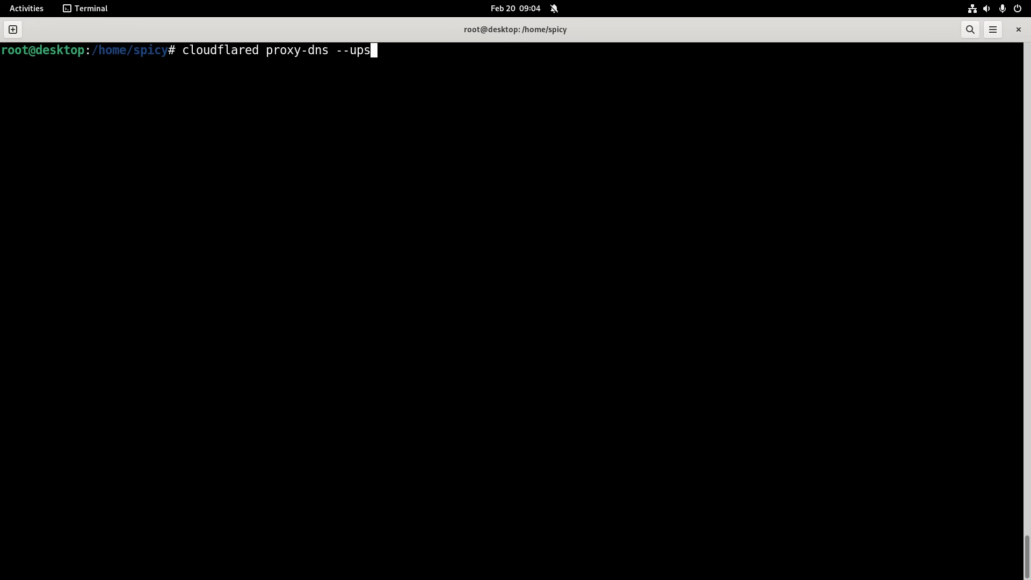
type("tream https://1.1")
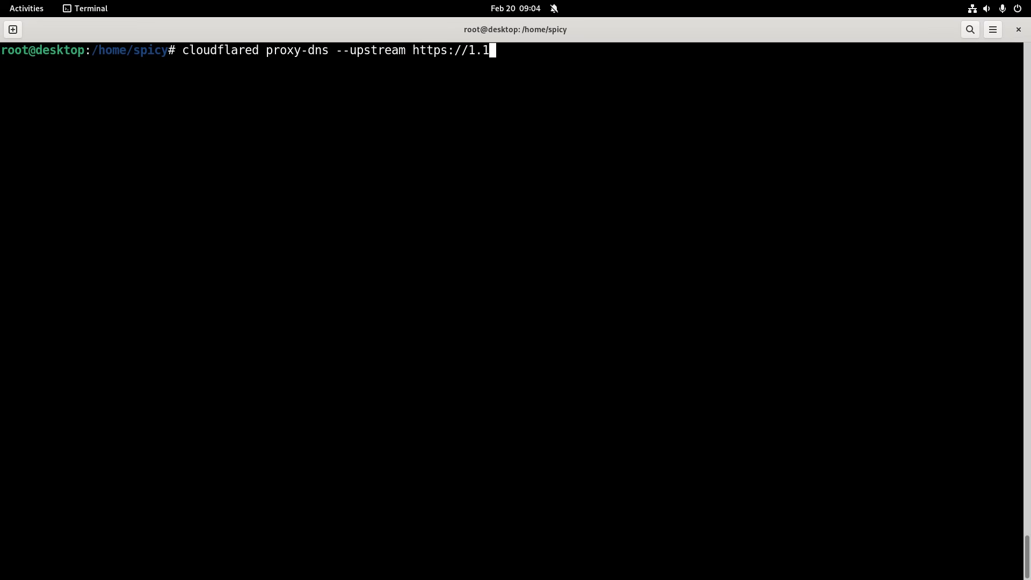
type(".1.1/dns-quer")
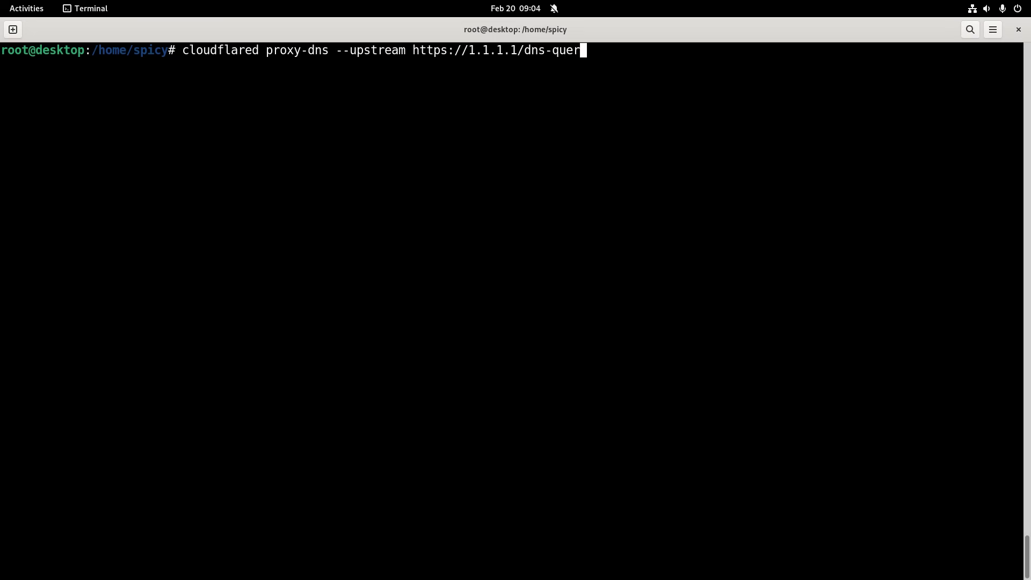
type("y --port 5321")
key("Return")
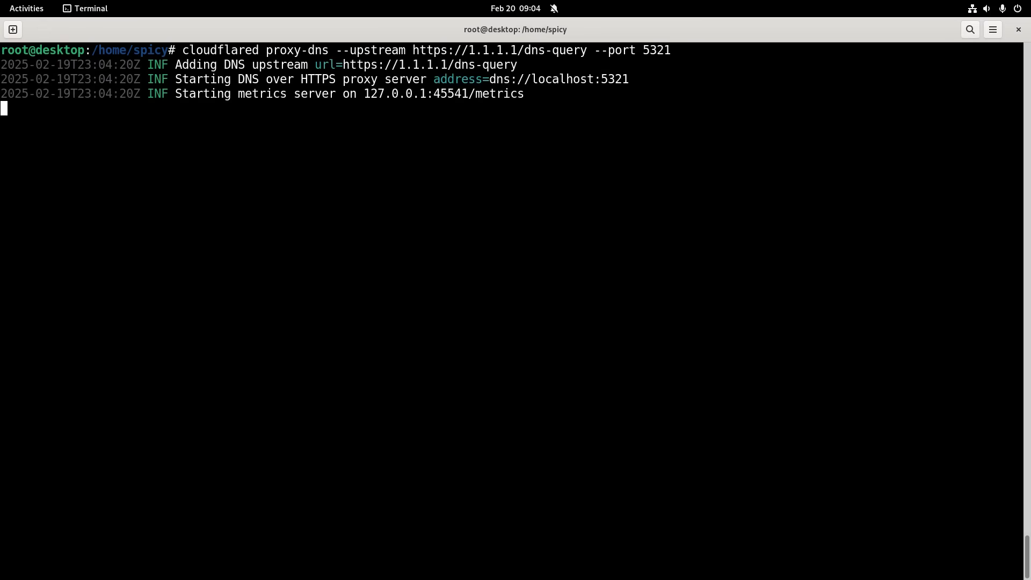
left_click_drag(365, 94, 425, 97)
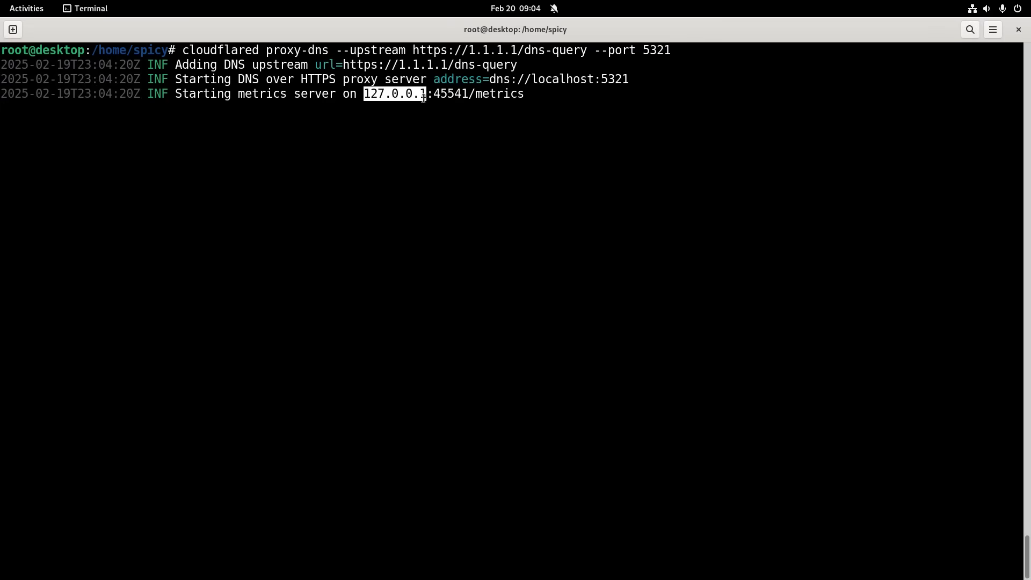
left_click(454, 134)
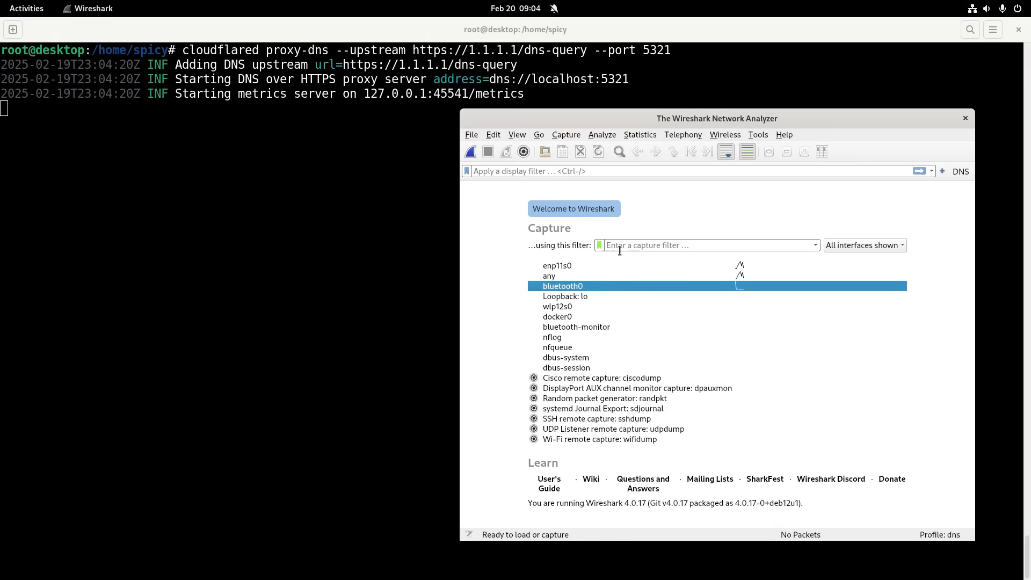
left_click(598, 265)
left_click(673, 242)
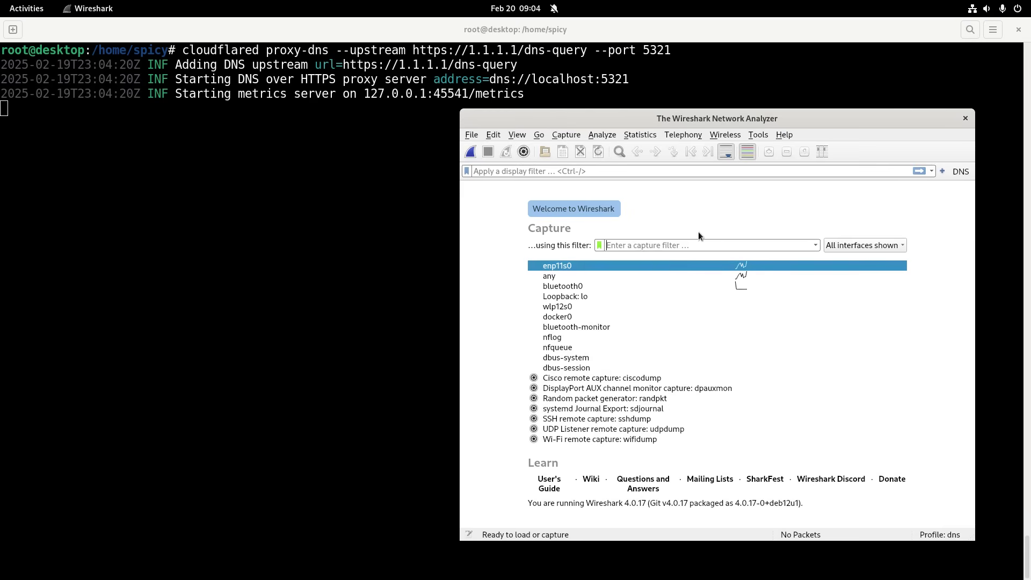
Start a Wireshark capture with the 'host 1.1.1.1' filter
type("host 1.1.1.1")
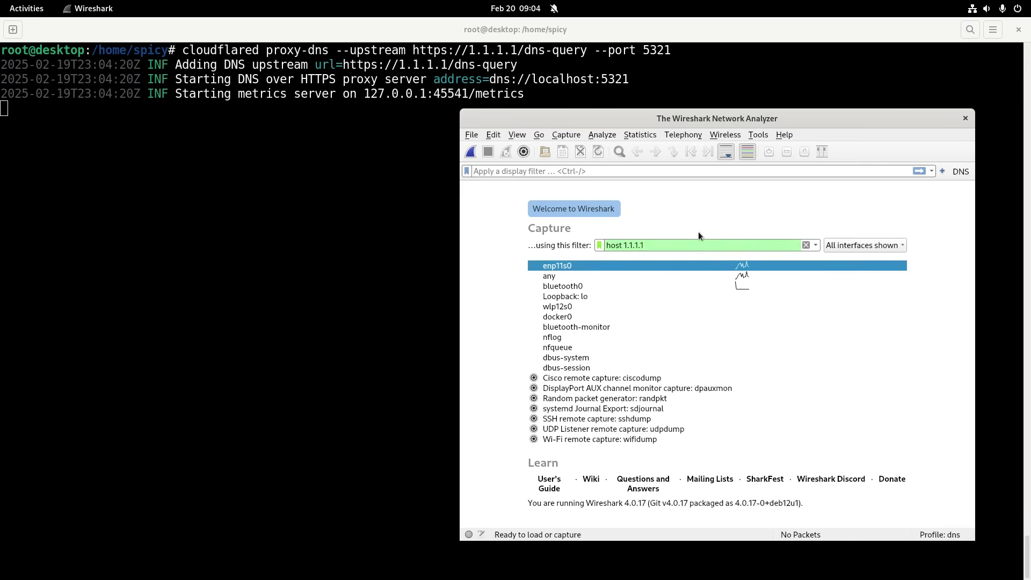
key("Return")
left_click_drag(751, 121, 807, 101)
key("ctrl+alt+t")
type("dig ")
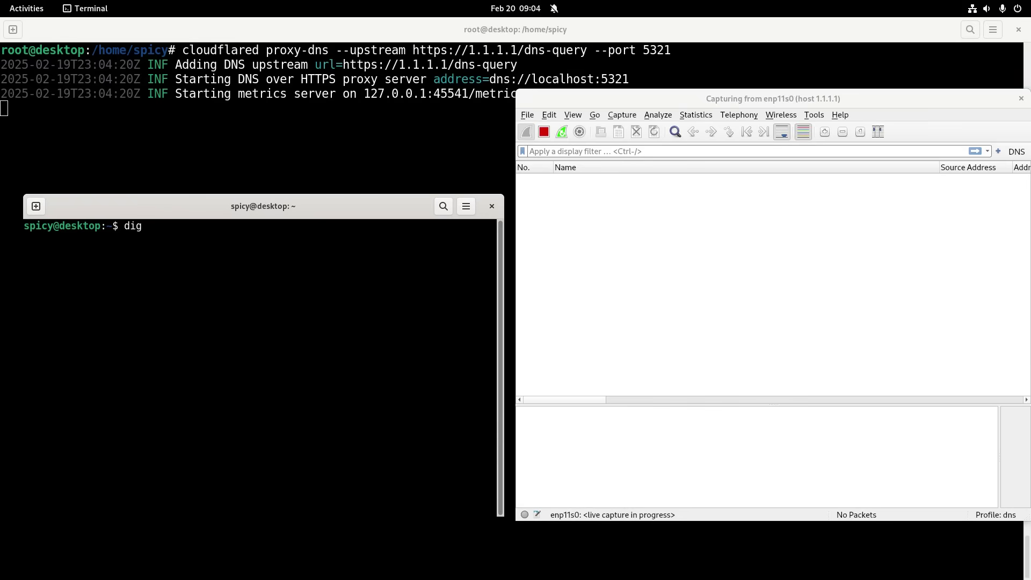
type("google.com @local")
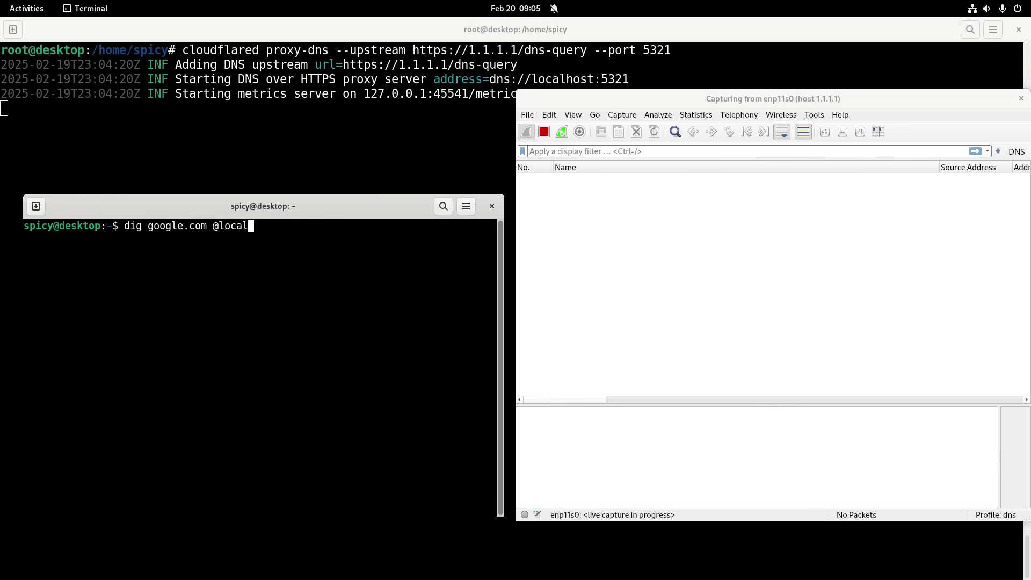
type("host -p 5321")
key("Return")
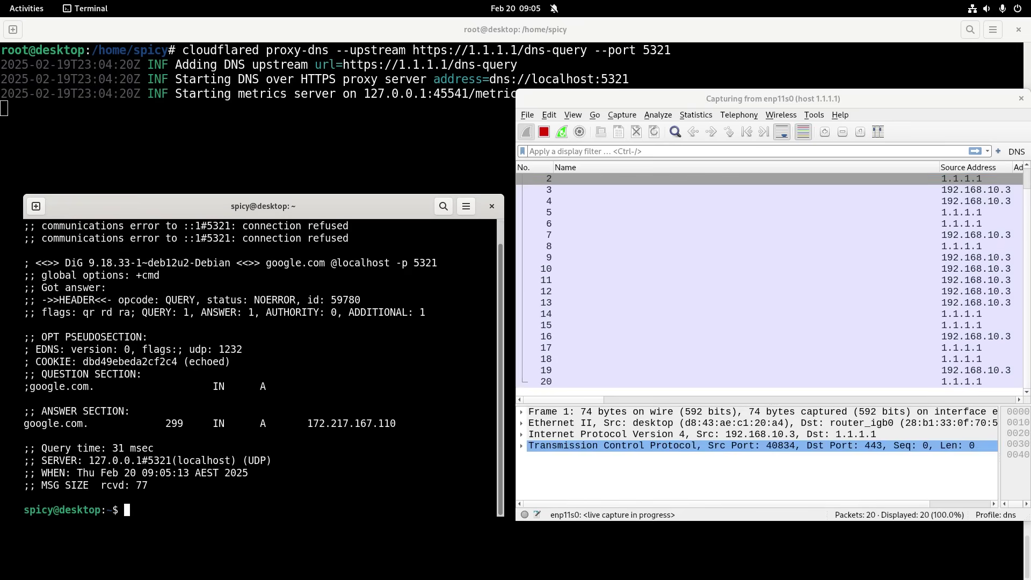
left_click(1004, 515)
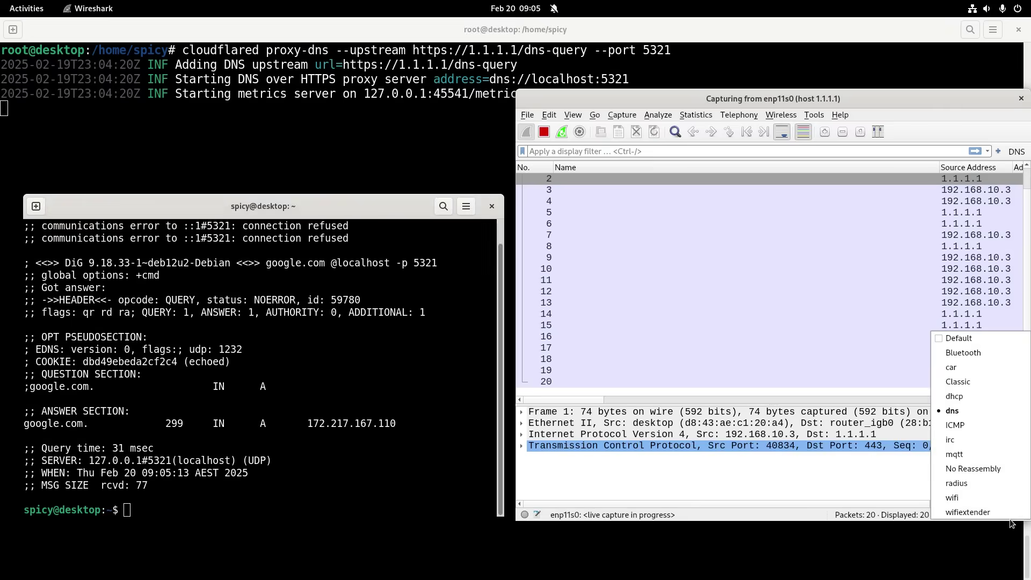
Switch Wireshark to the Default profile, maximize the capture, and fit the columns to larger text
left_click(995, 338)
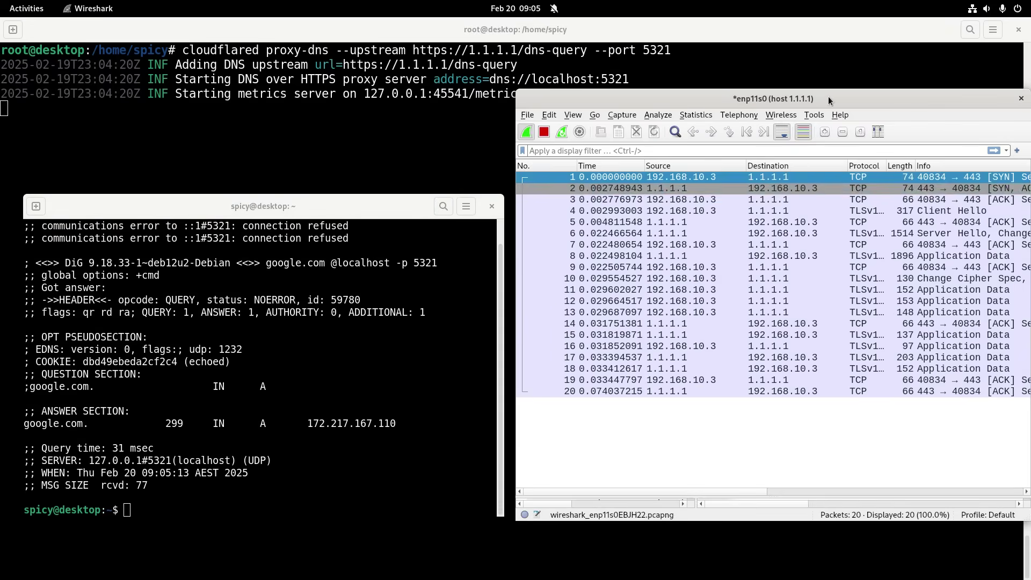
left_click_drag(829, 101, 502, 44)
left_click_drag(704, 136, 1017, 136)
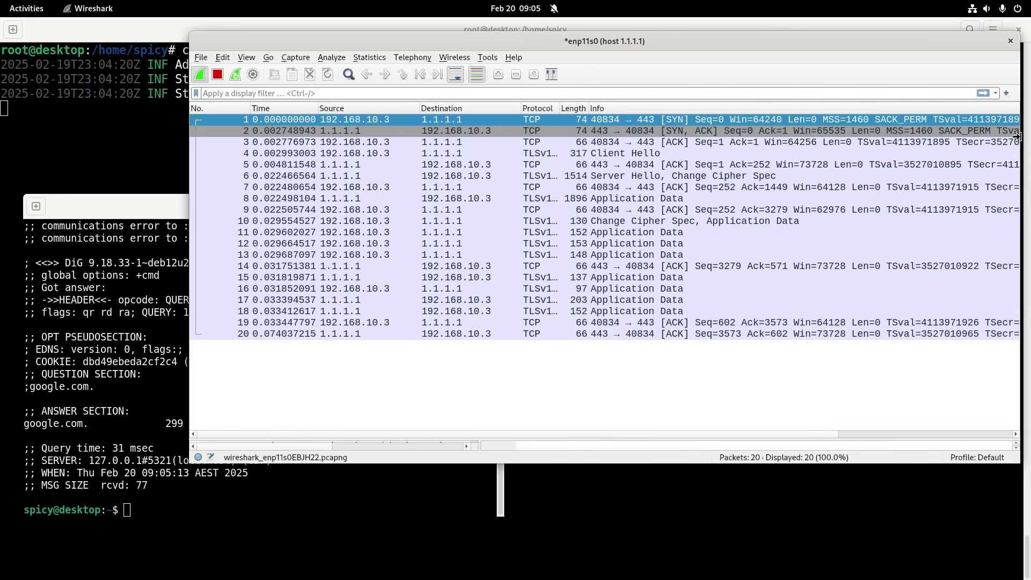
double_click(599, 40)
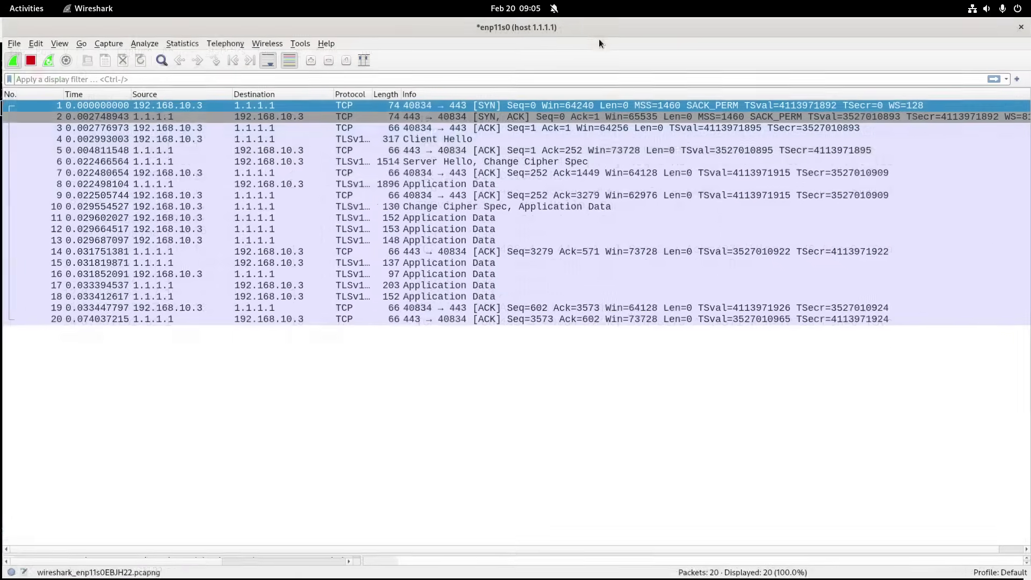
left_click(363, 60)
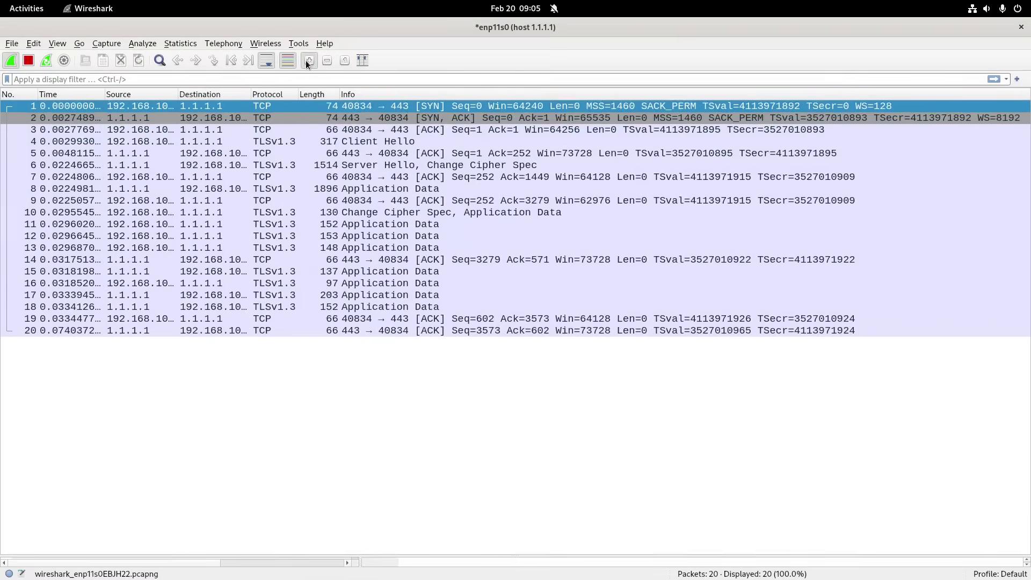
left_click(307, 60)
left_click(362, 60)
left_click(326, 60)
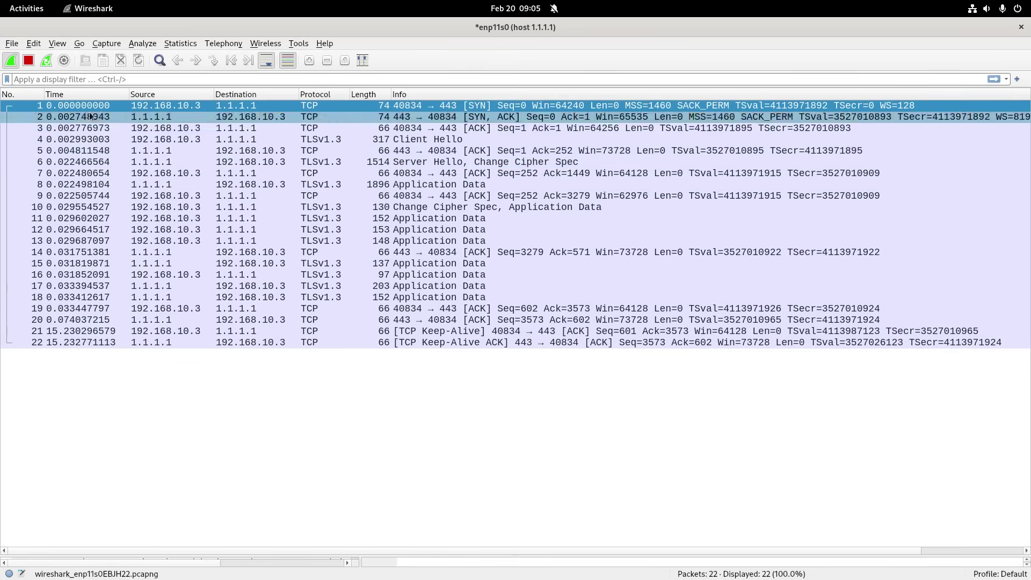
left_click_drag(129, 94, 149, 94)
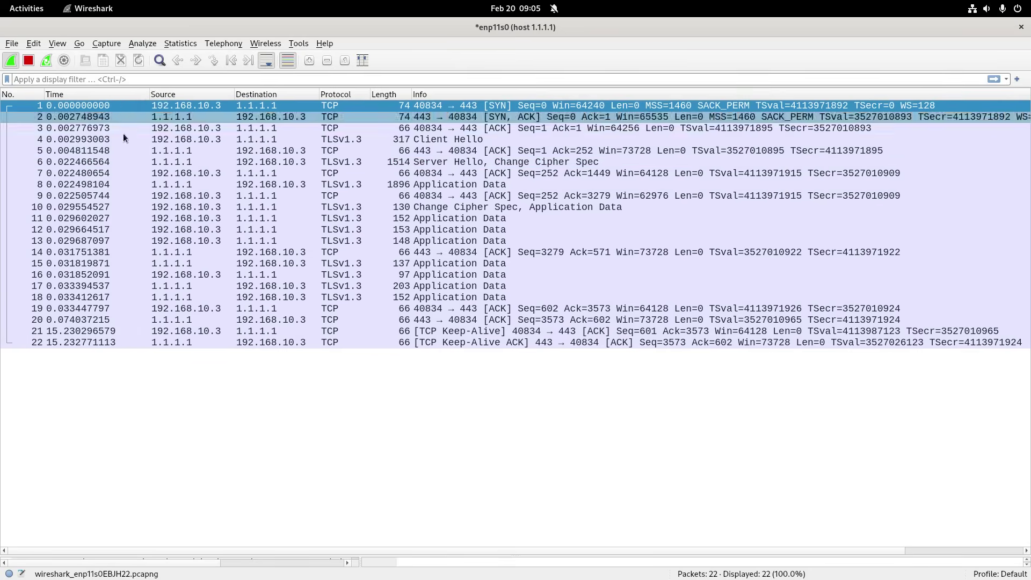
Inspect keep-alive packets 23 and 26, then packets 19 and 20, in the 1.1.1.1:443 capture
left_click(63, 351)
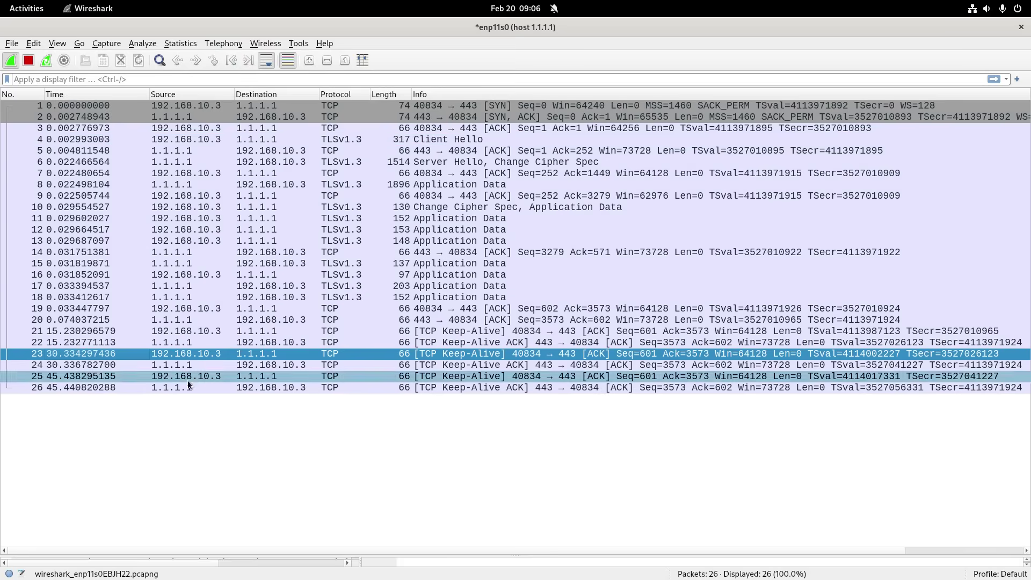
left_click(413, 388)
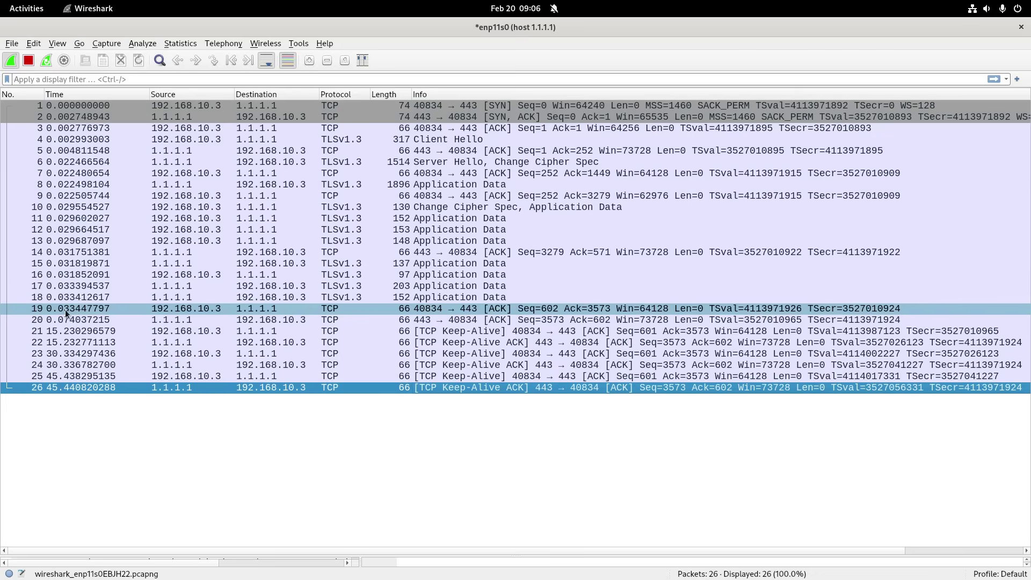
left_click(107, 308)
left_click(72, 319)
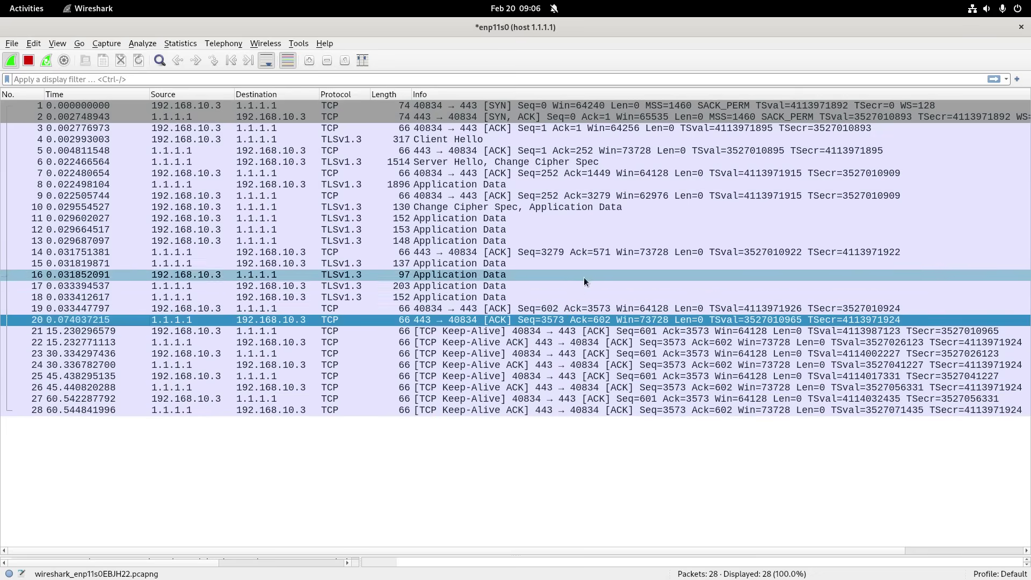
double_click(770, 25)
left_click_drag(770, 25, 745, 44)
key("super+h")
left_click_drag(340, 218, 678, 145)
key("Up")
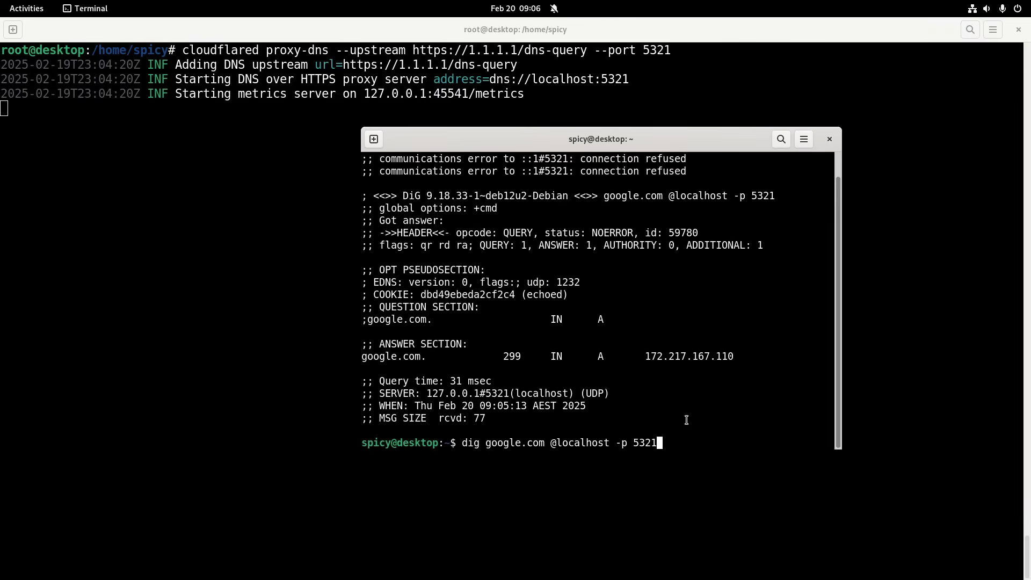
Replace the gold Desktop circle with a gold Pi-Hole circle and 'Cloud' line to CloudPlane, and ring 192.168.4.10 in red
key("ctrl+c")
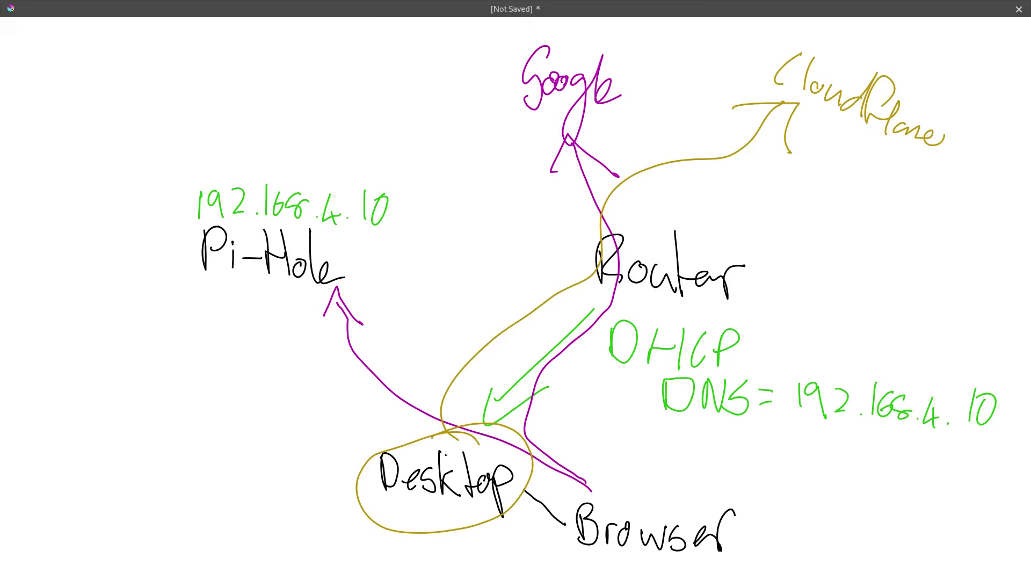
left_click(477, 510)
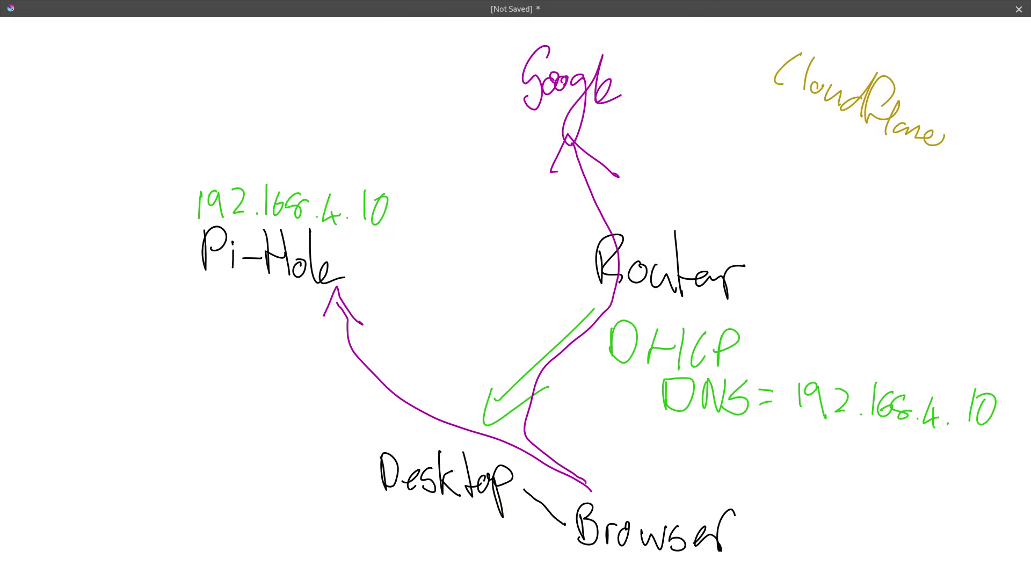
mouse_move(332, 244)
left_mouse_down()
mouse_move(172, 238)
mouse_move(310, 228)
mouse_move(288, 228)
mouse_move(442, 177)
mouse_move(539, 52)
mouse_move(756, 77)
mouse_move(715, 101)
left_mouse_up()
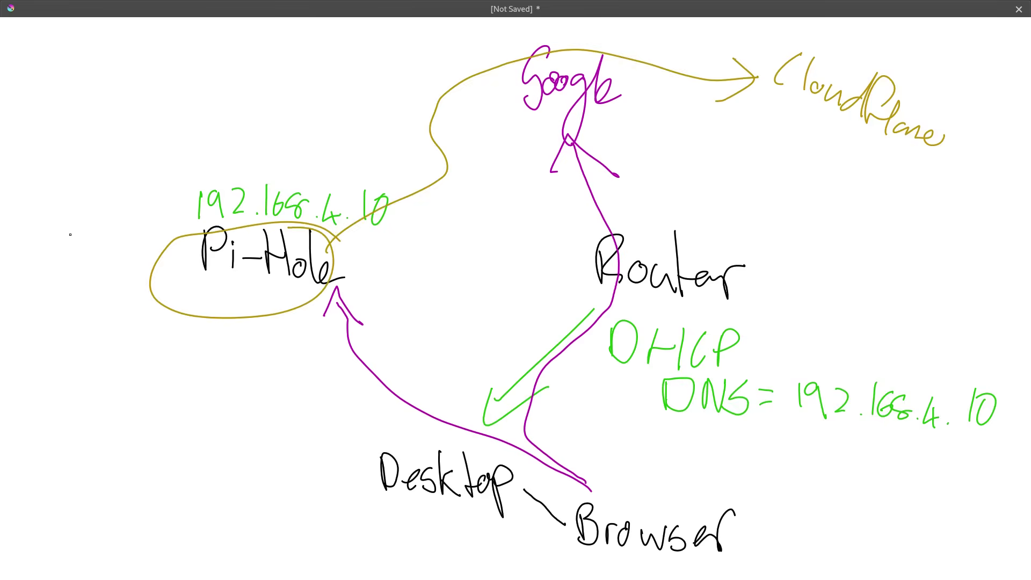
mouse_move(68, 221)
left_mouse_down()
mouse_move(66, 244)
mouse_move(75, 245)
left_mouse_up()
mouse_move(89, 235)
left_mouse_down()
mouse_move(159, 259)
mouse_move(177, 245)
mouse_move(184, 272)
left_mouse_up()
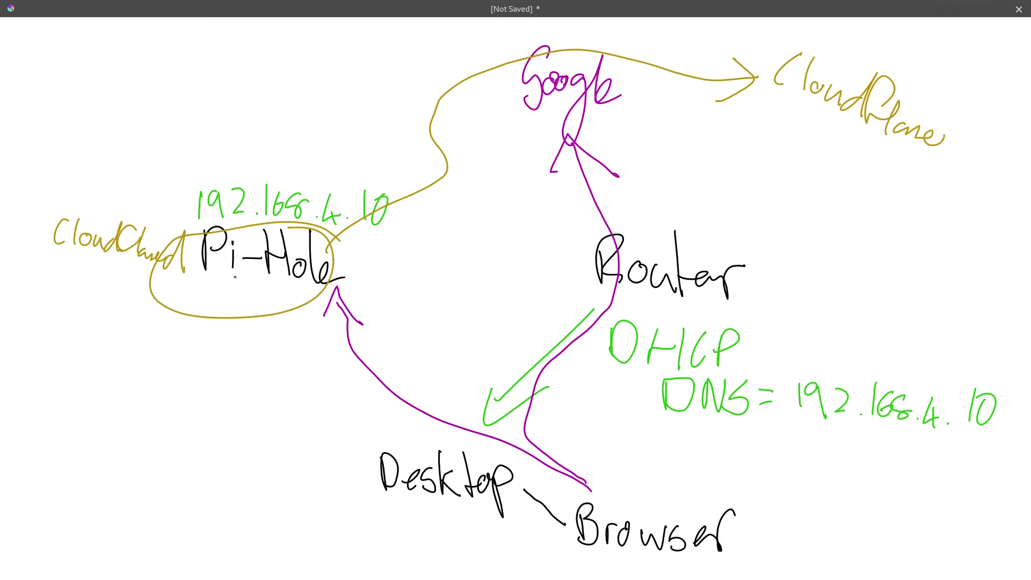
mouse_move(298, 177)
left_mouse_down()
mouse_move(279, 173)
mouse_move(195, 211)
mouse_move(360, 228)
mouse_move(390, 185)
mouse_move(272, 173)
left_mouse_up()
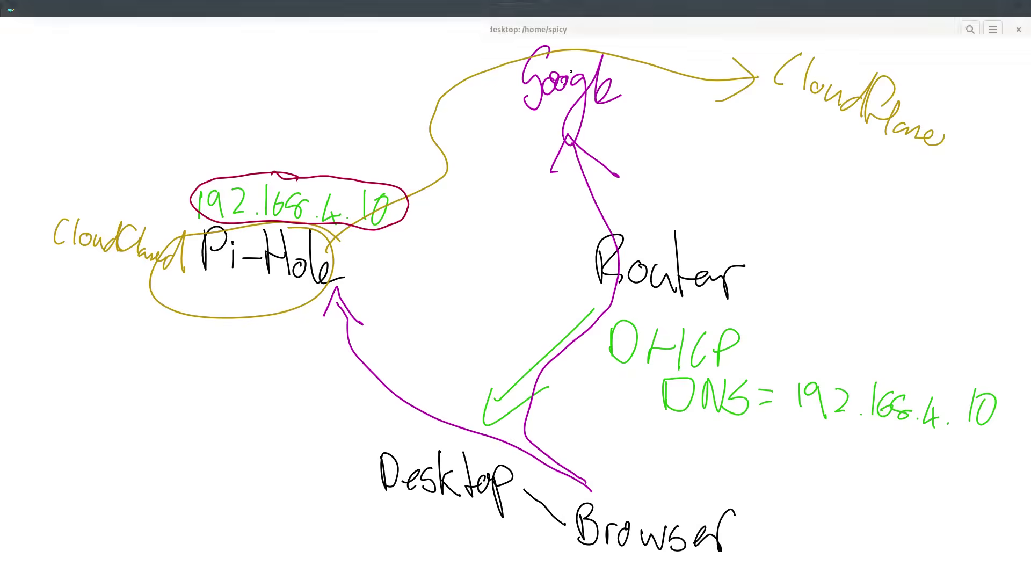
key("alt+Tab")
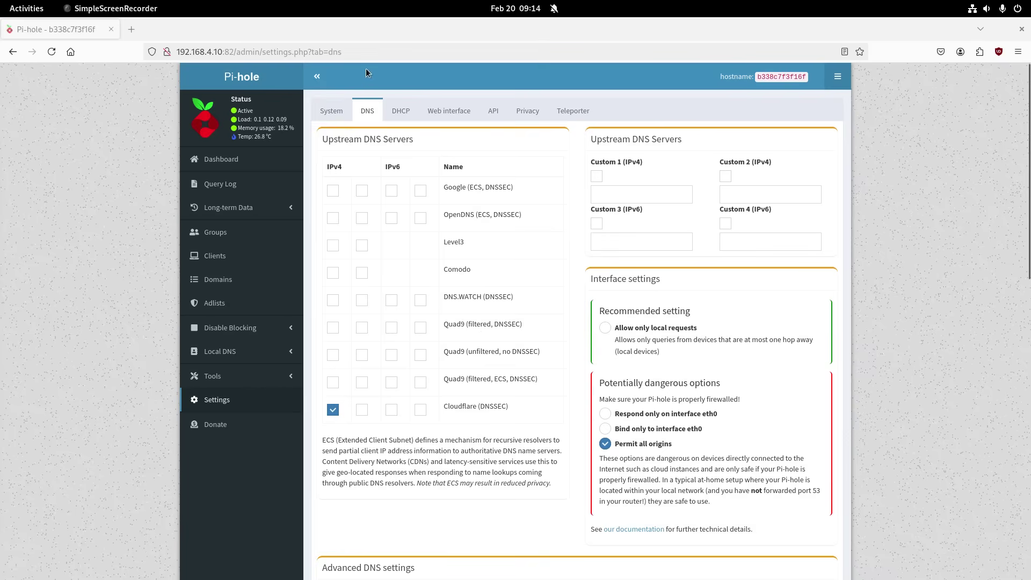
Swap Pi-hole's Cloudflare IPv4 upstream for Custom 1 at 192.168.4.10#5321 and save
left_click(332, 410)
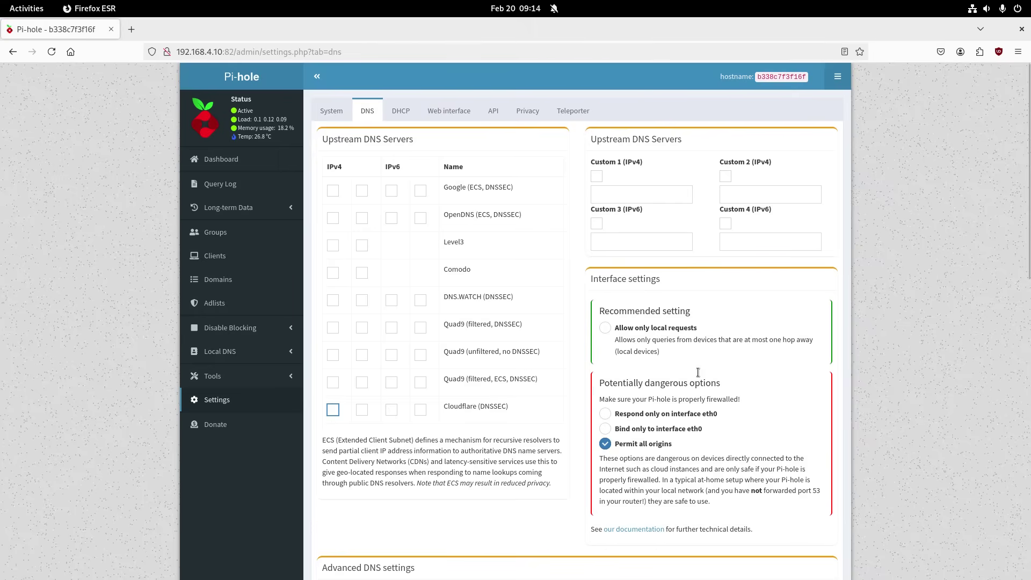
left_click(599, 179)
left_click(616, 197)
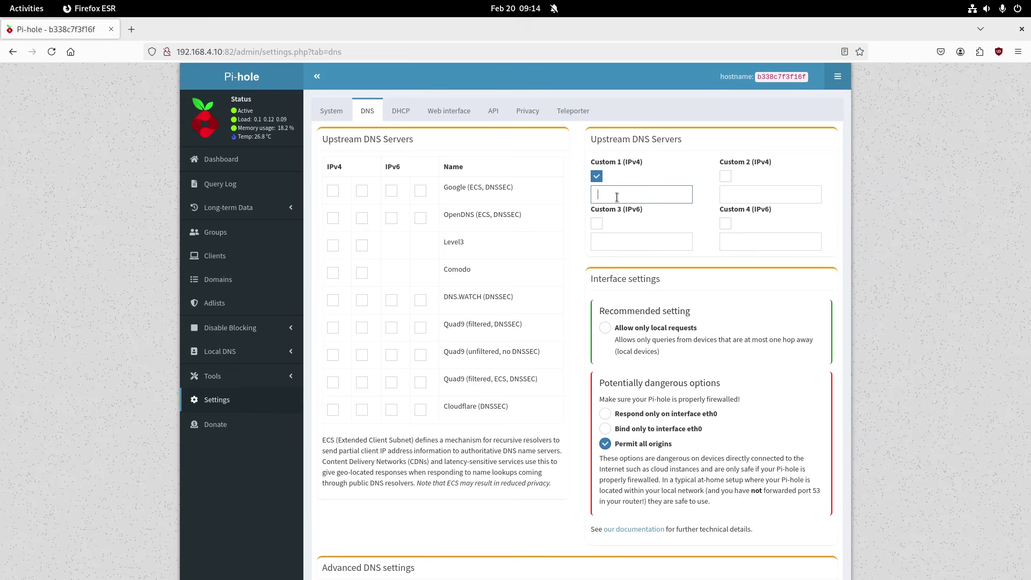
type("192.168.4.10#5321")
scroll(677, 446, "down", 15)
left_click(827, 496)
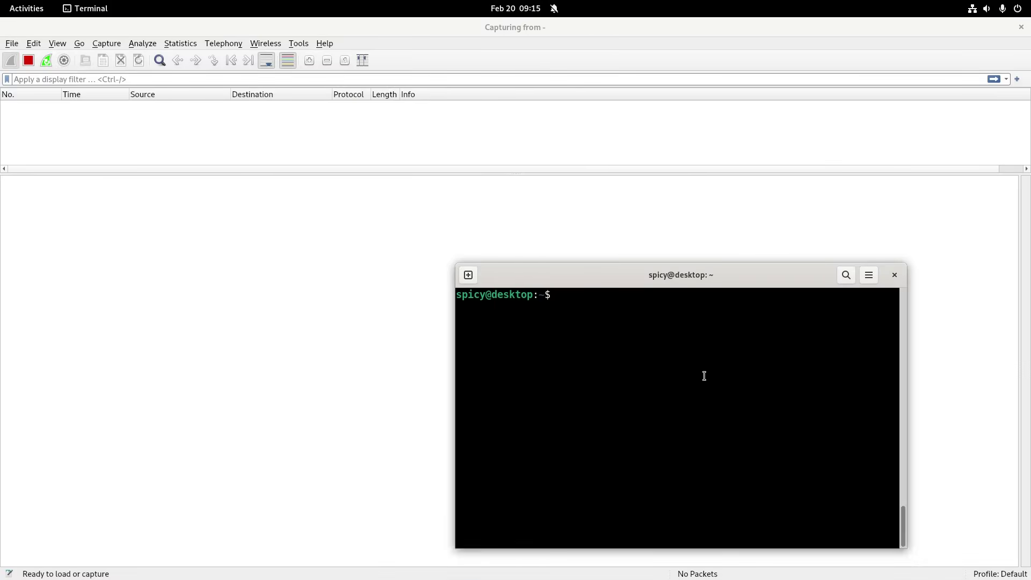
Run nslookup google.com, answered 172.217.167.110 by 192.168.4.10, then circle Desktop in blue
type("nslookup google.c")
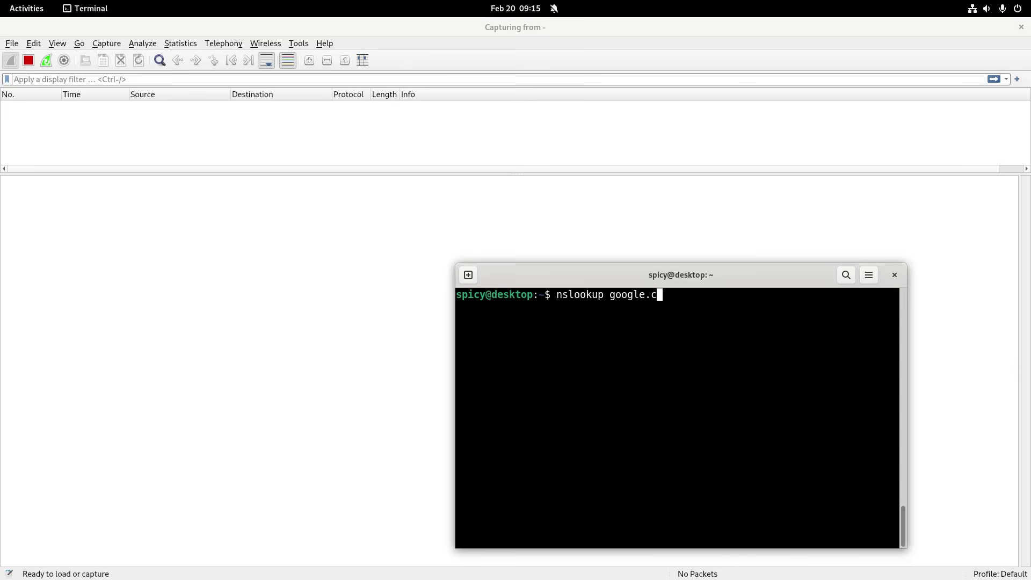
type("om")
key("Return")
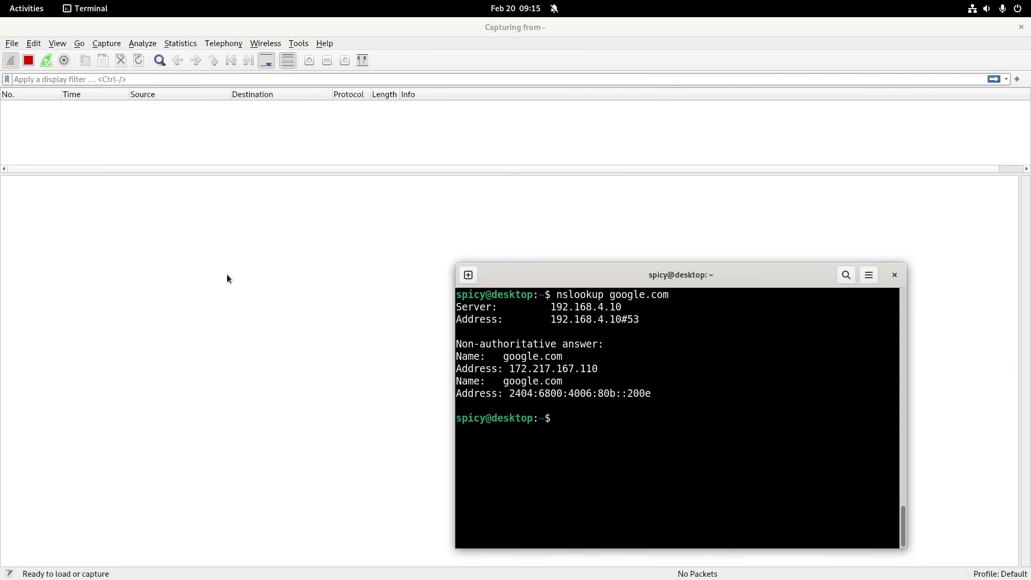
key("alt+Tab")
mouse_move(461, 440)
left_mouse_down()
mouse_move(371, 450)
mouse_move(486, 436)
mouse_move(430, 439)
left_mouse_up()
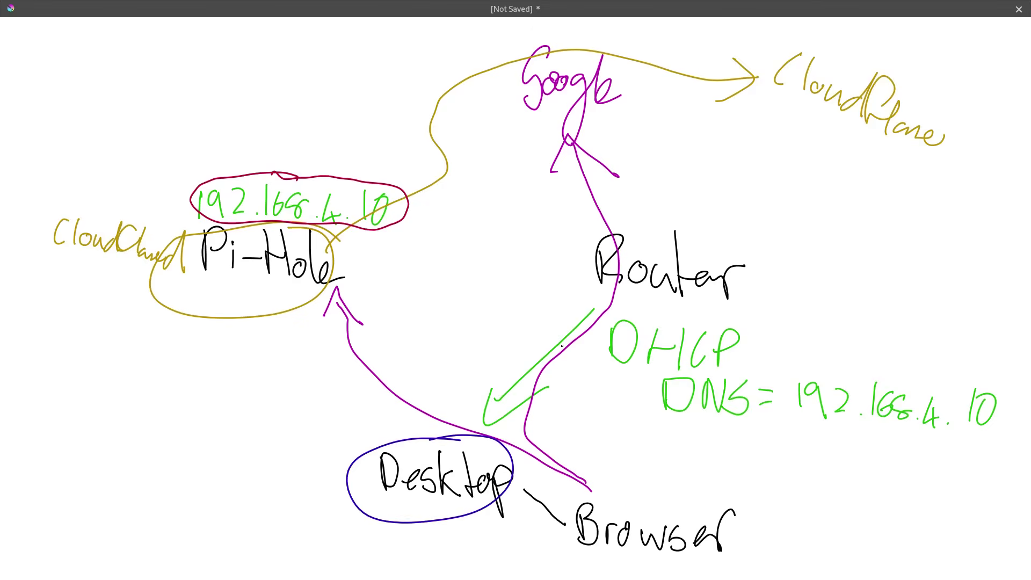
Circle DHCP, 192.168.4.10 and Pi-Hole in blue and draw Pi-Hole's blue line toward CloudPlane
mouse_move(747, 311)
left_mouse_down()
mouse_move(660, 383)
mouse_move(696, 303)
left_mouse_up()
mouse_move(987, 375)
left_mouse_down()
mouse_move(1022, 364)
mouse_move(850, 358)
left_mouse_up()
mouse_move(185, 232)
left_mouse_down()
mouse_move(135, 289)
mouse_move(241, 214)
left_mouse_up()
left_click_drag(311, 243, 663, 114)
left_click_drag(785, 87, 618, 111)
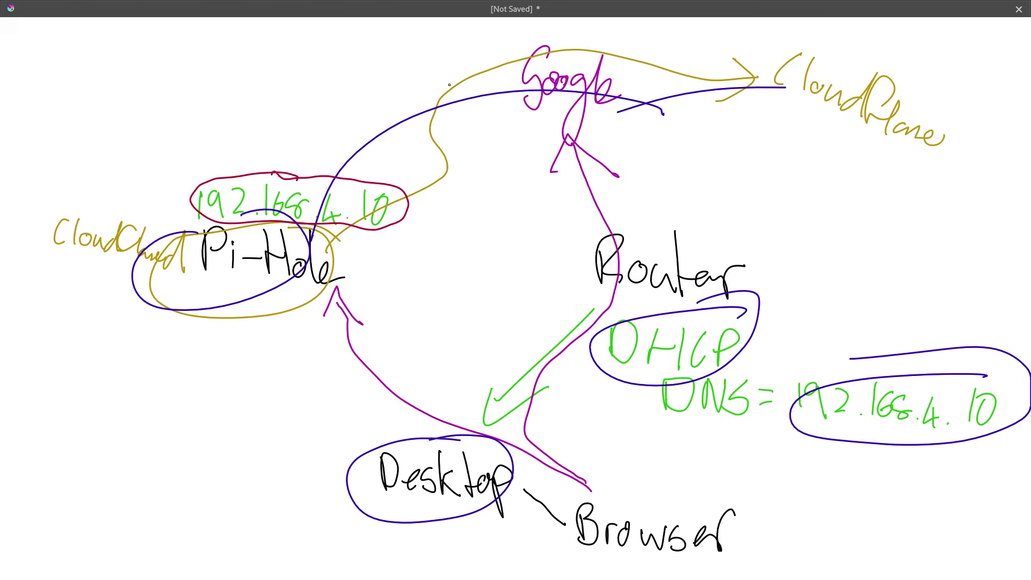
Underline 'DNS =' three times in blue
left_click_drag(665, 417, 766, 420)
left_click_drag(668, 430, 769, 431)
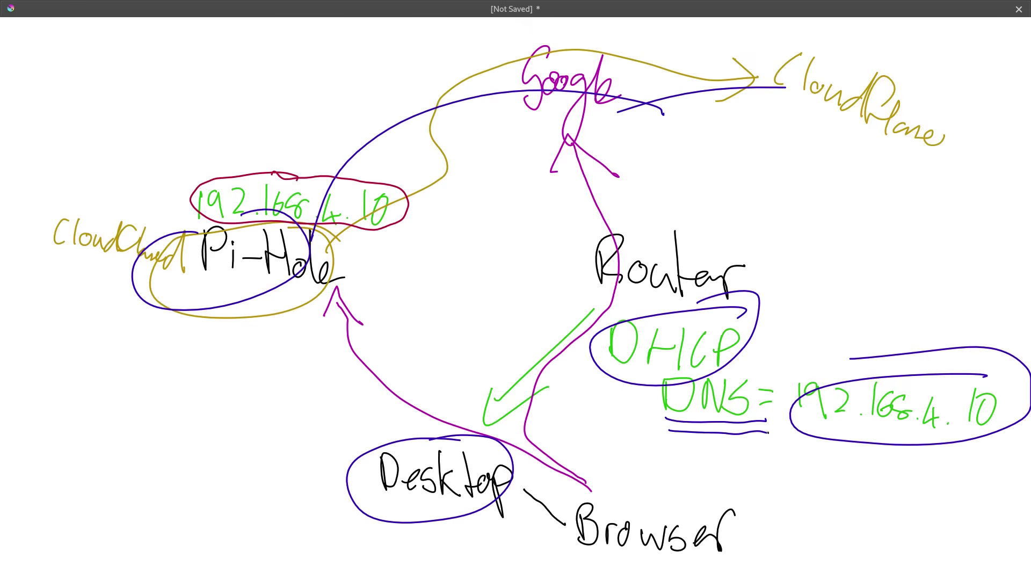
left_click_drag(670, 442, 764, 443)
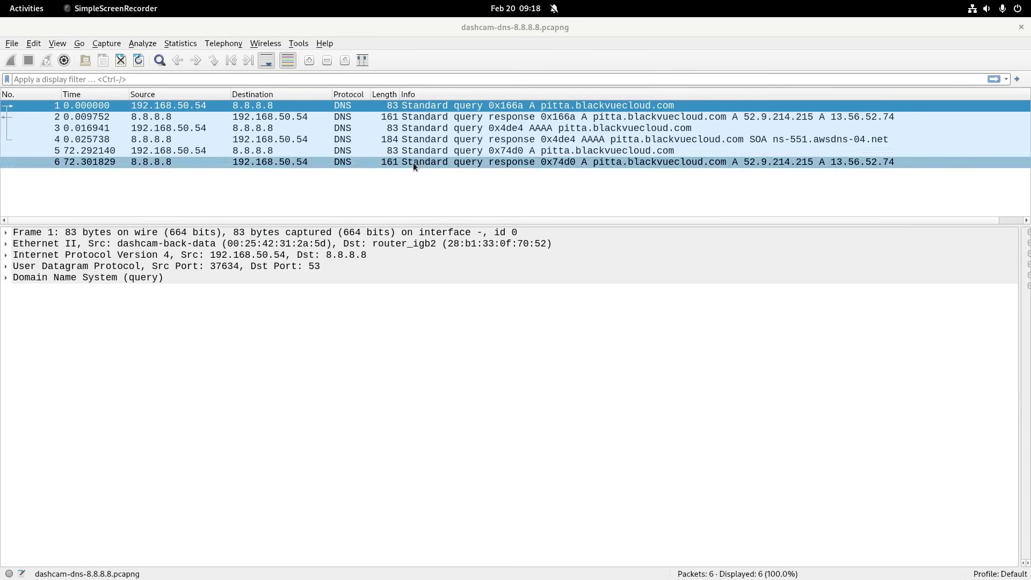
Arrange the dashcam-dns-8.8.8.8 and google-nest-dns captures side by side, and type dig google.com @8.8.8.8
left_click(250, 105)
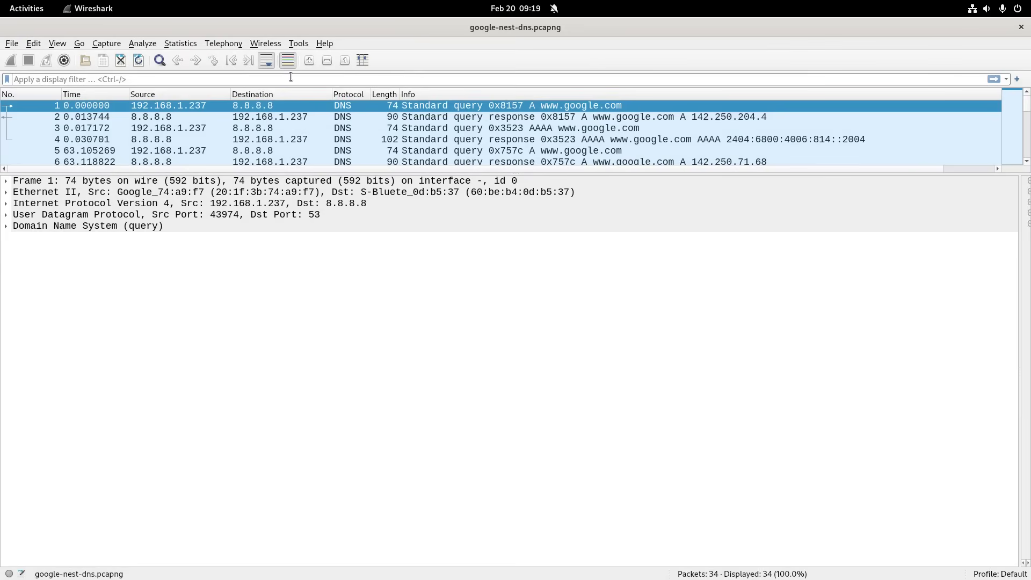
left_click_drag(367, 172, 361, 333)
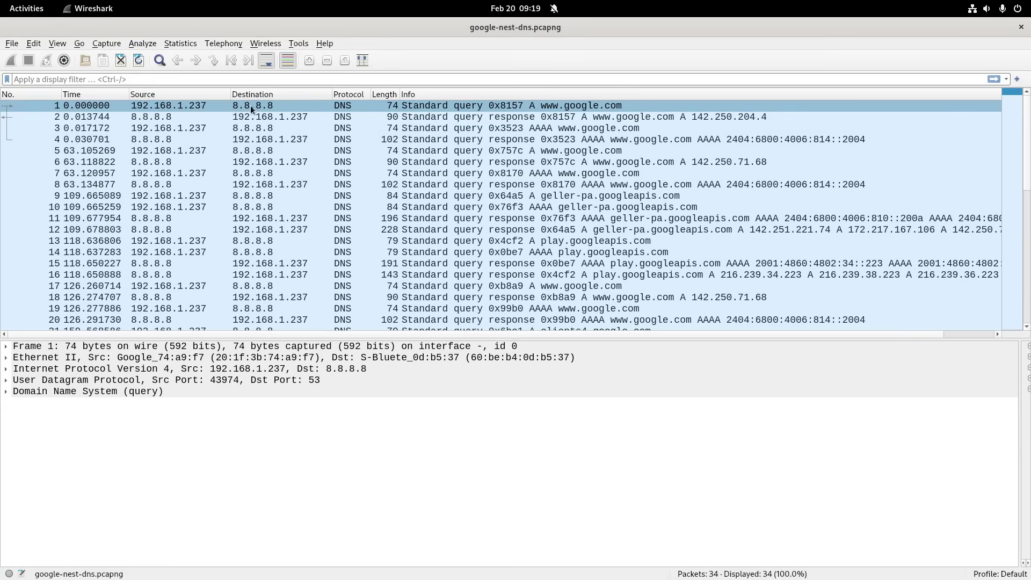
left_click(295, 105)
left_click_drag(298, 33, 280, 156)
left_click_drag(649, 221, 1014, 220)
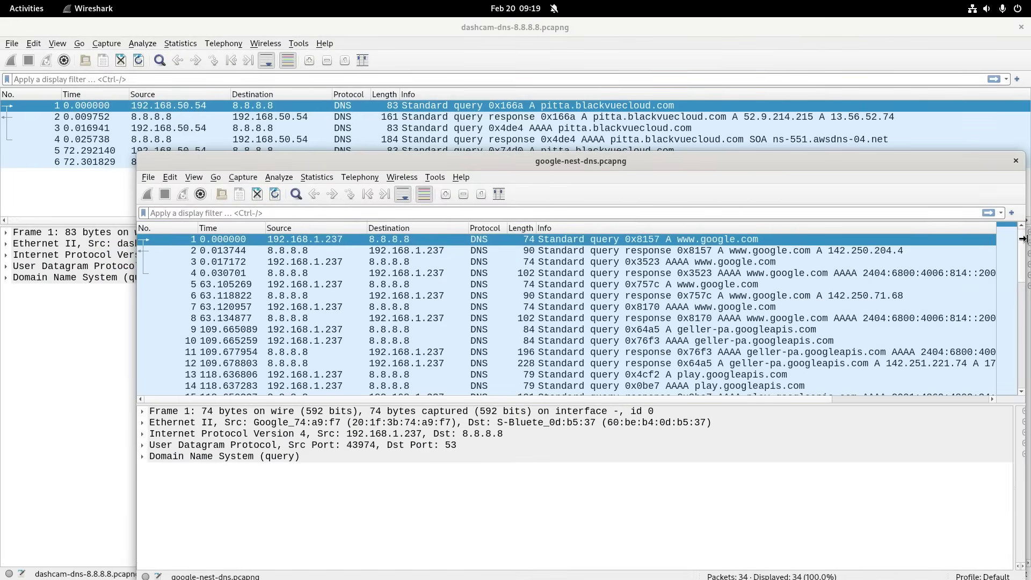
left_click_drag(739, 160, 694, 135)
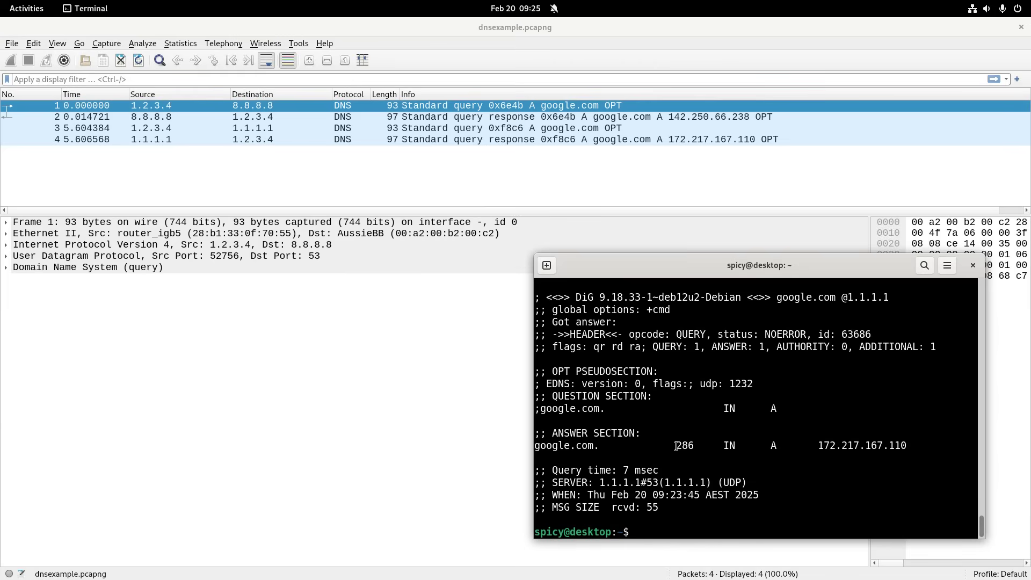
type("dig google.com @8.8.8.8")
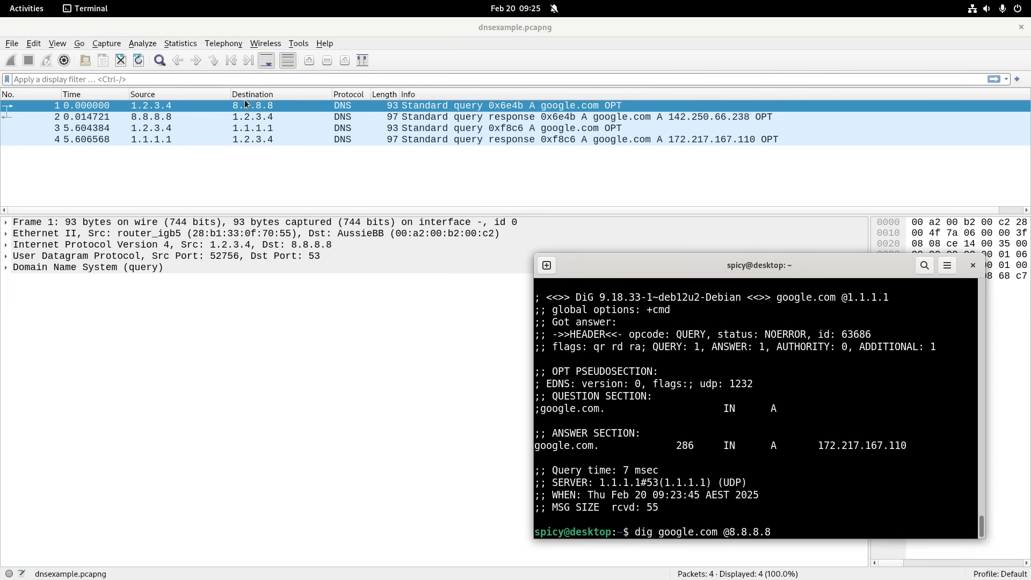
Select the first google.com query to 8.8.8.8, then bring up the OPNsense port-forward rule
left_click(559, 106)
key("alt+Tab")
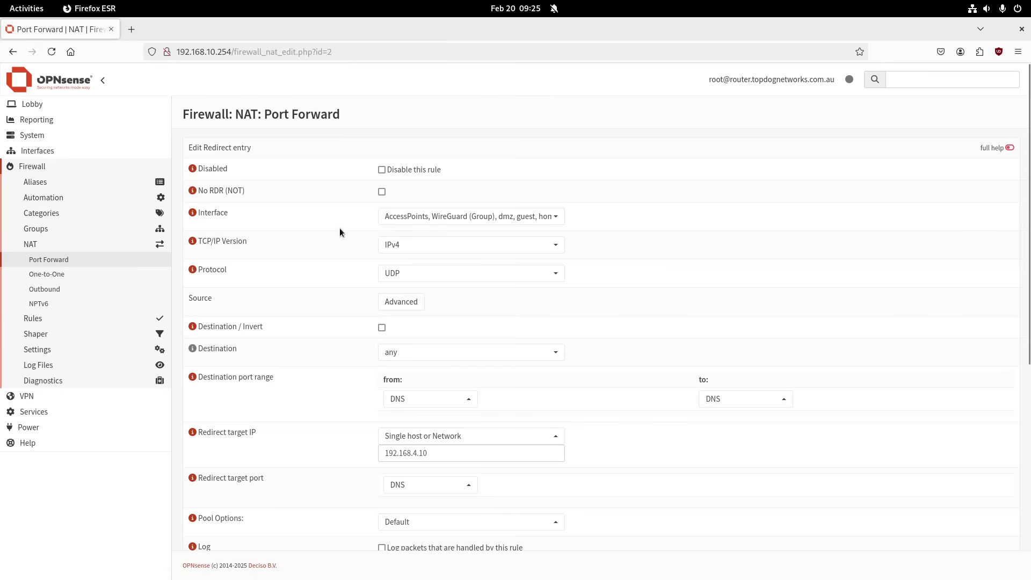
scroll(343, 225, "down", 2)
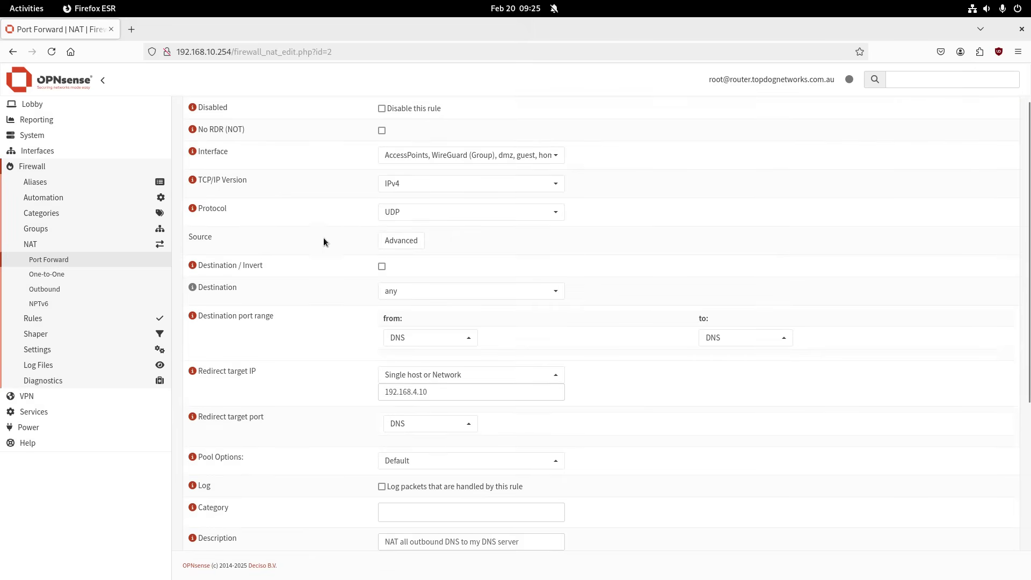
scroll(324, 242, "down", 2)
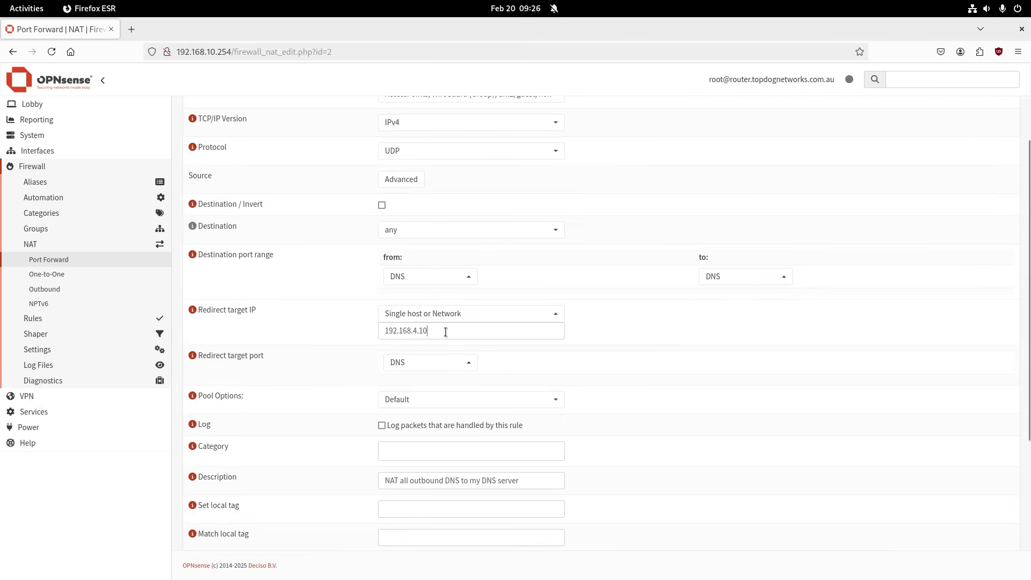
left_click_drag(445, 331, 358, 326)
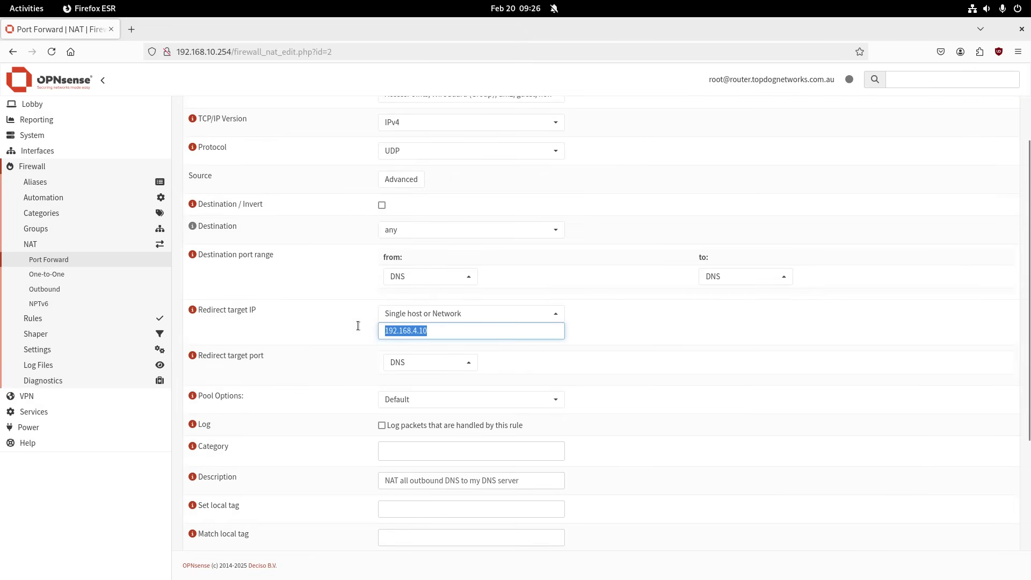
left_click(446, 330)
left_click_drag(454, 330, 348, 316)
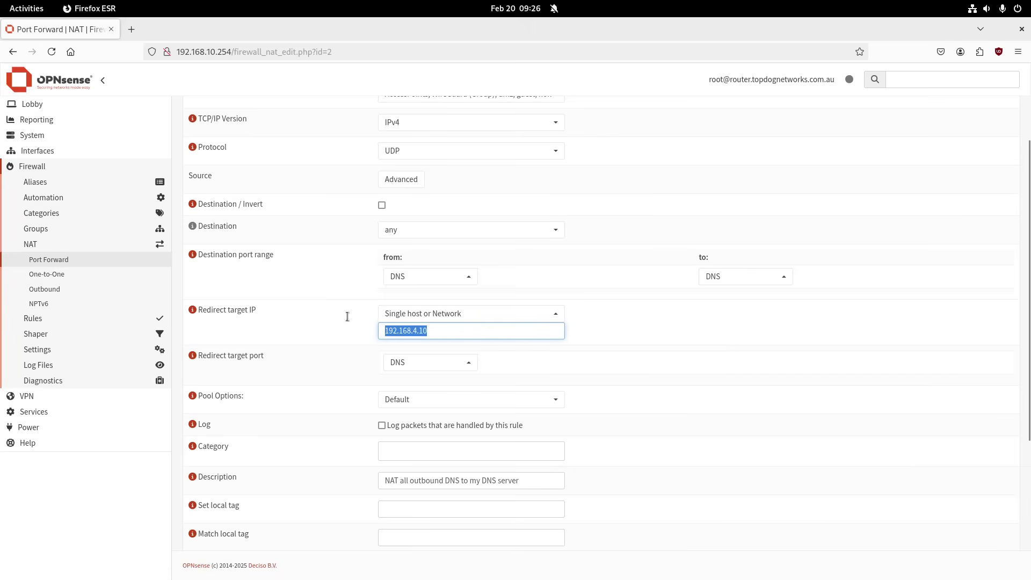
left_click(377, 331)
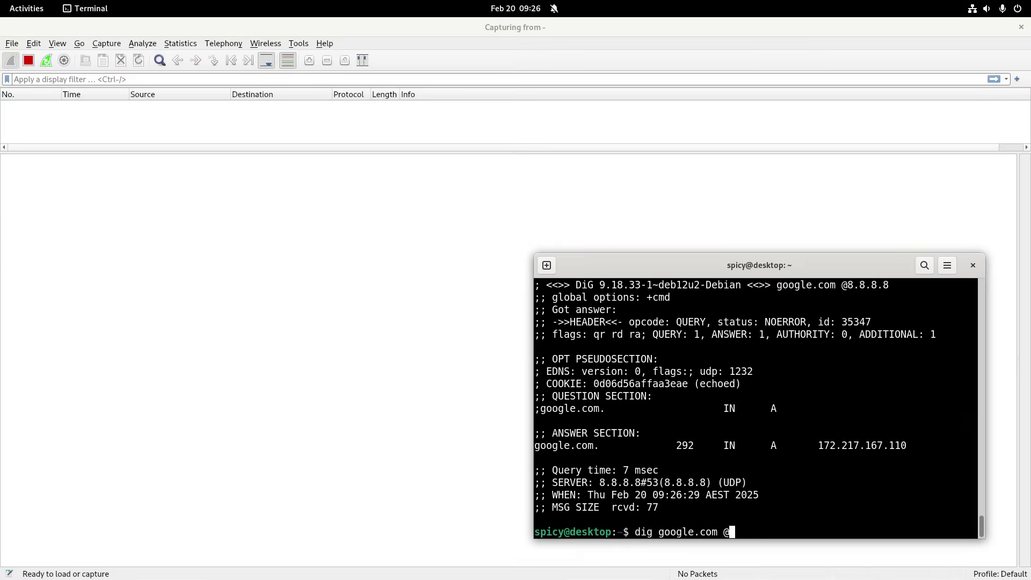
Run dig google.com against 1.1.1.1, then rerun it against 8.8.8.8
type("@1.1.1.1")
key("Return")
key("Up")
key("BackSpace")
key("BackSpace")
key("BackSpace")
key("BackSpace")
key("BackSpace")
key("BackSpace")
key("BackSpace")
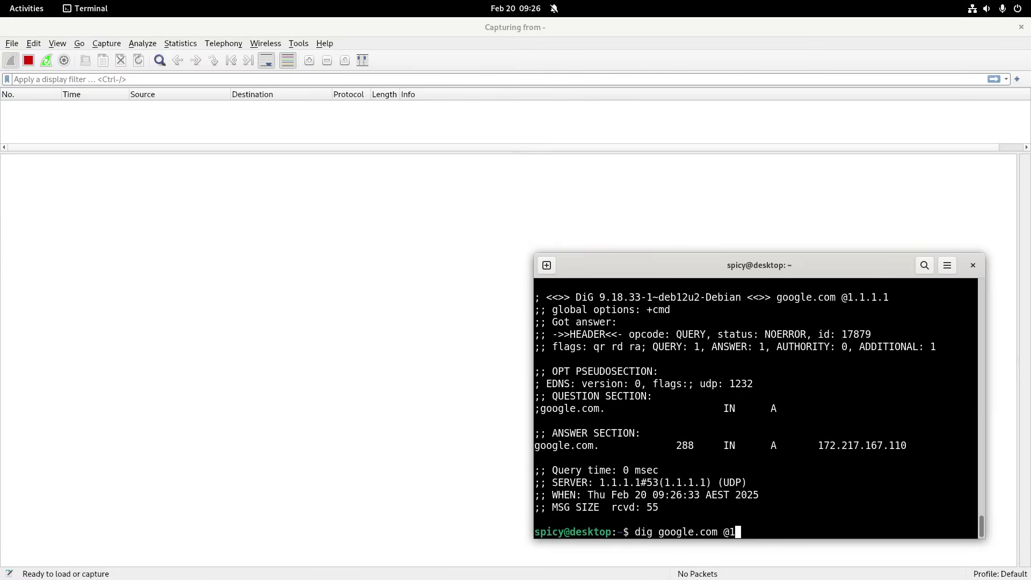
type("8.8.8.8")
key("Return")
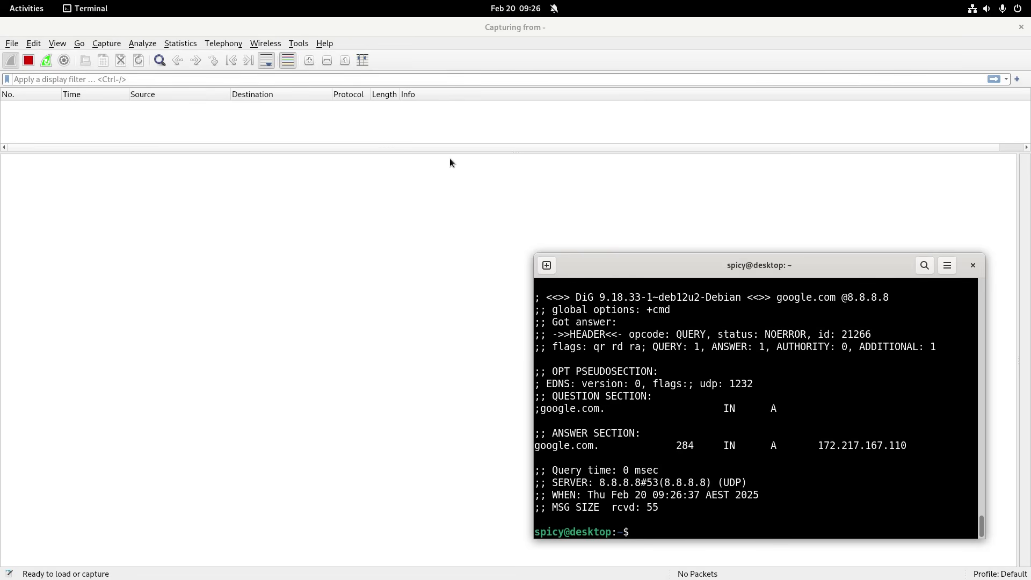
left_click_drag(453, 151, 429, 236)
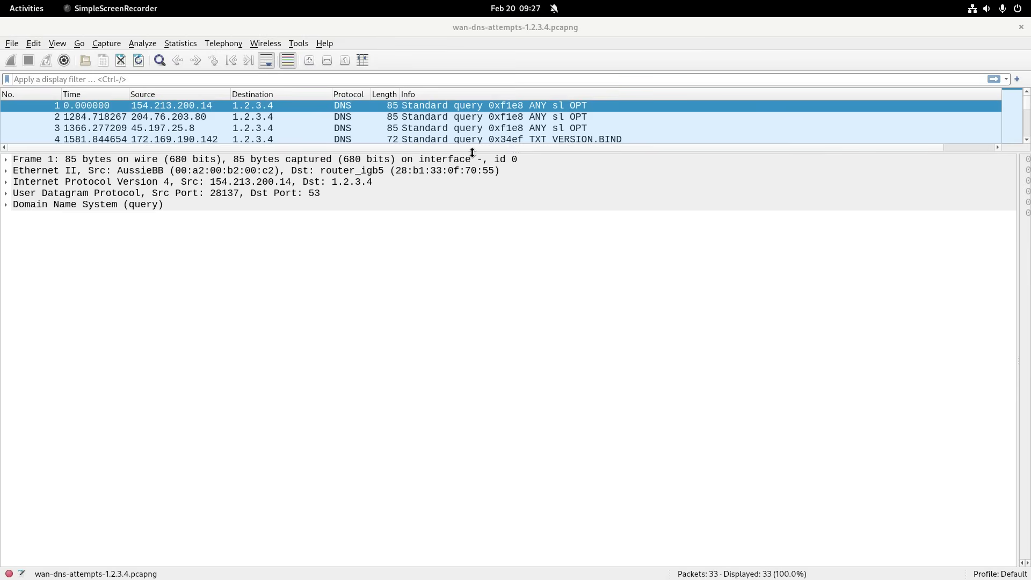
Enlarge the packet list pane and widen the Source and Time columns
left_click_drag(472, 152, 465, 465)
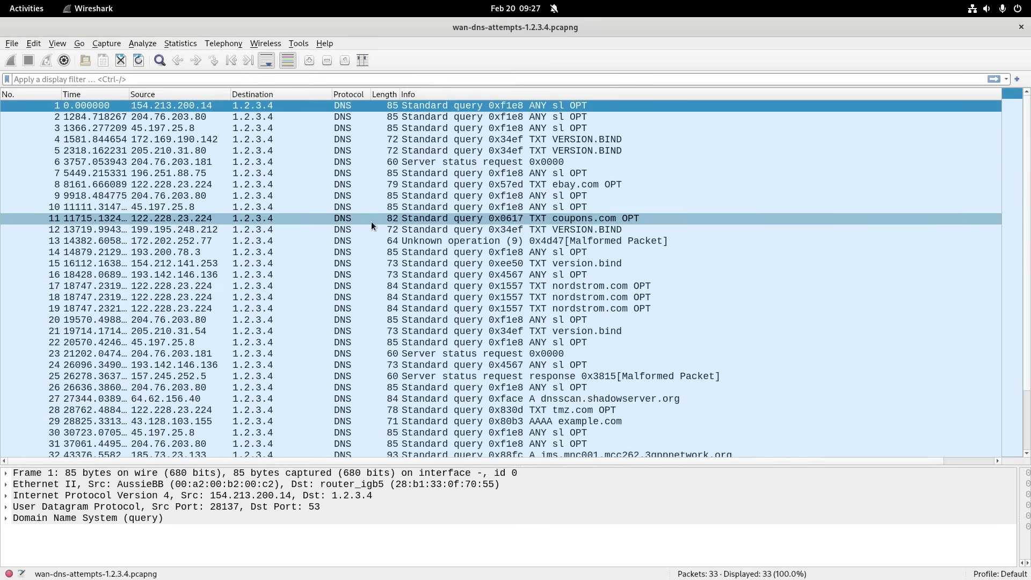
left_click_drag(232, 94, 270, 94)
left_click_drag(129, 92, 154, 88)
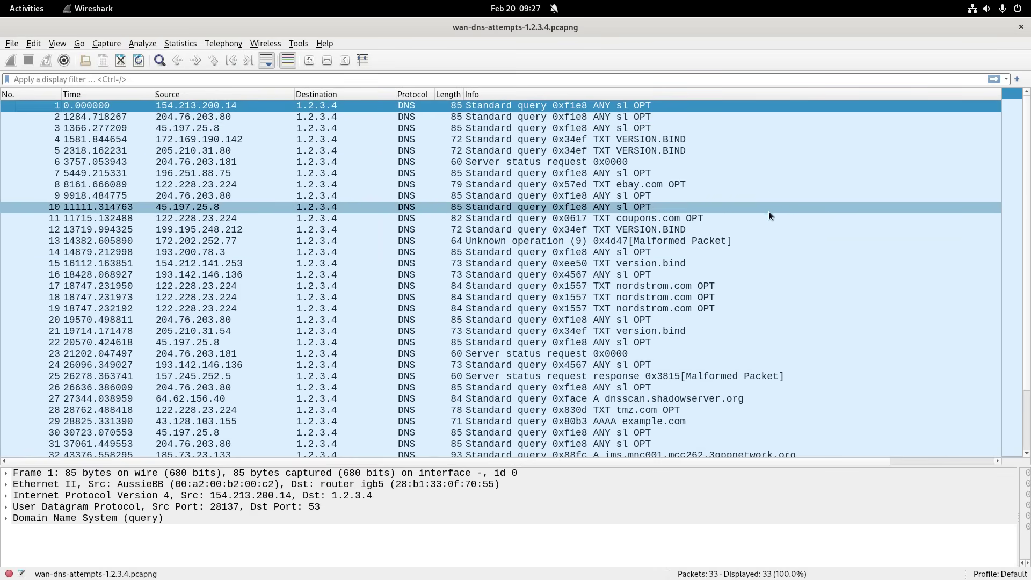
scroll(779, 210, "down", 1)
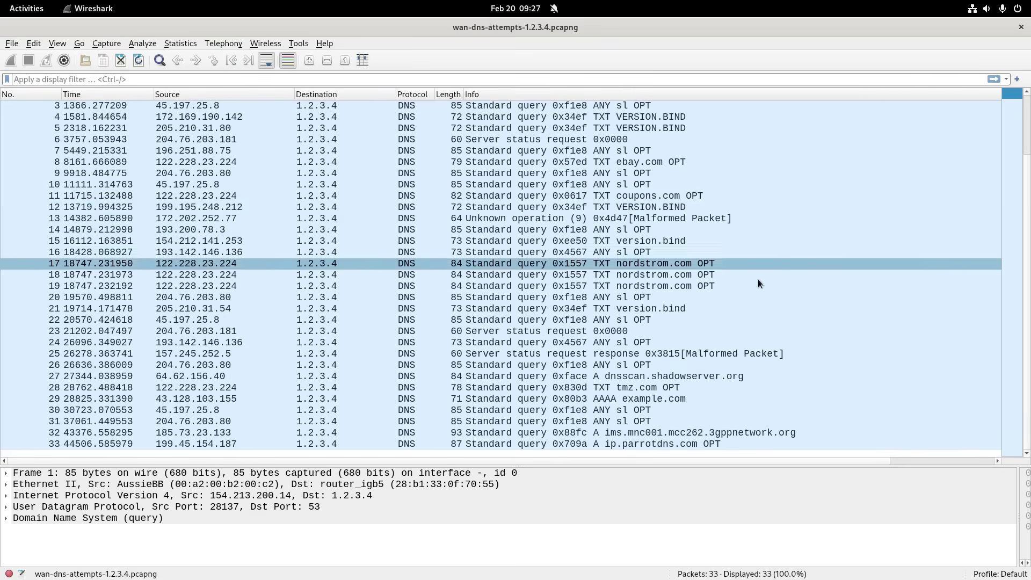
Sort by Source and inspect the queries from 204.76.203.80 and 64.62.156.40
left_click(198, 94)
left_click(226, 309)
left_click(224, 320)
left_click(226, 342)
left_click(224, 354)
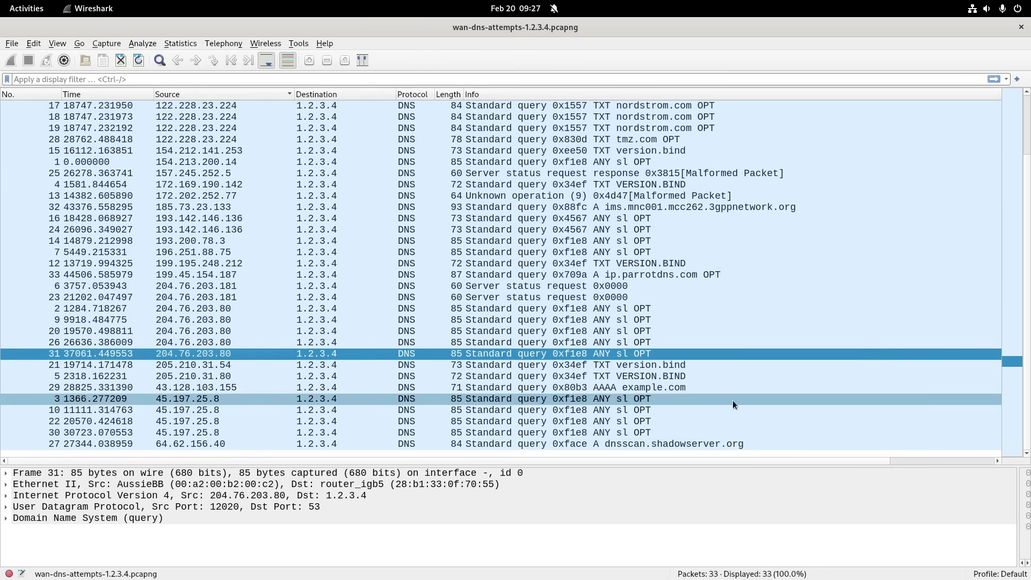
left_click(661, 446)
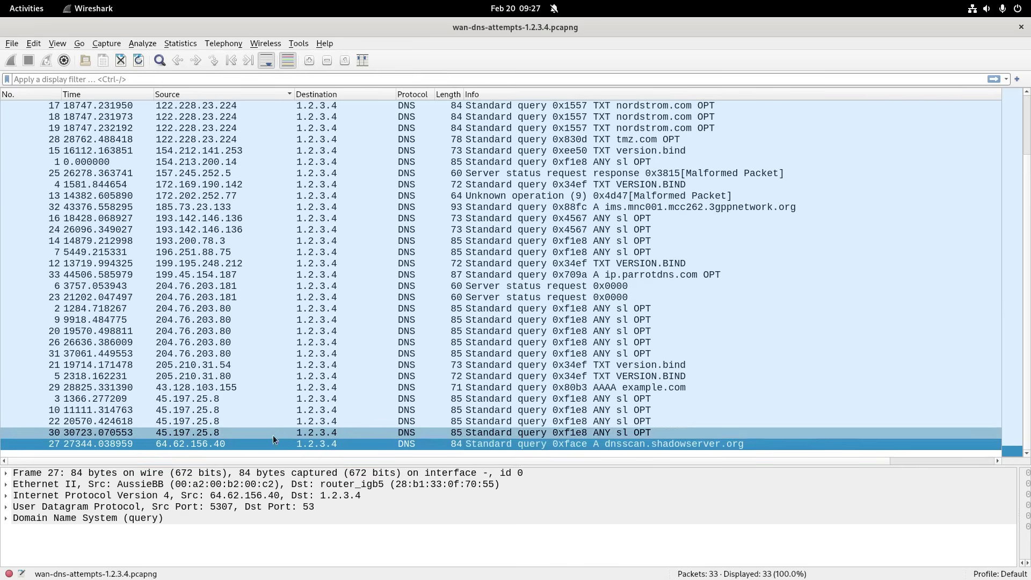
scroll(558, 258, "up", 1)
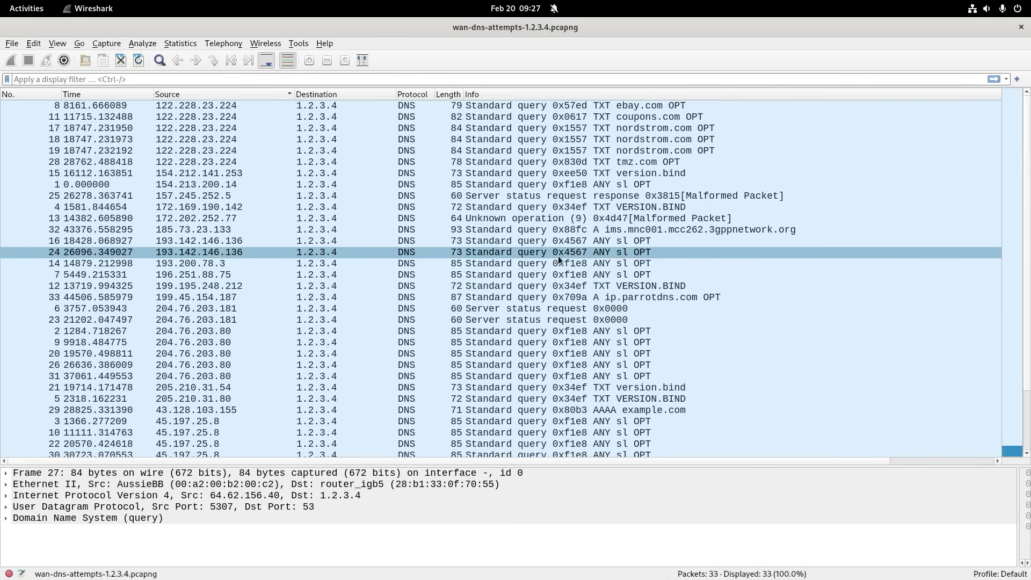
scroll(483, 274, "down", 1)
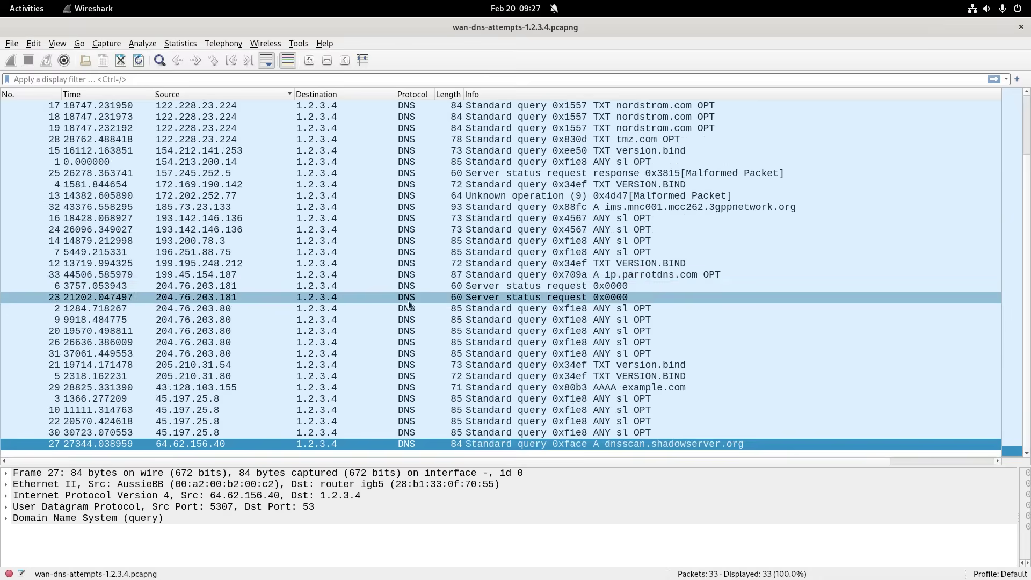
Re-sort packets by number, inspect the first one, then start undoing the whiteboard annotations
left_click(34, 94)
scroll(349, 298, "up", 1)
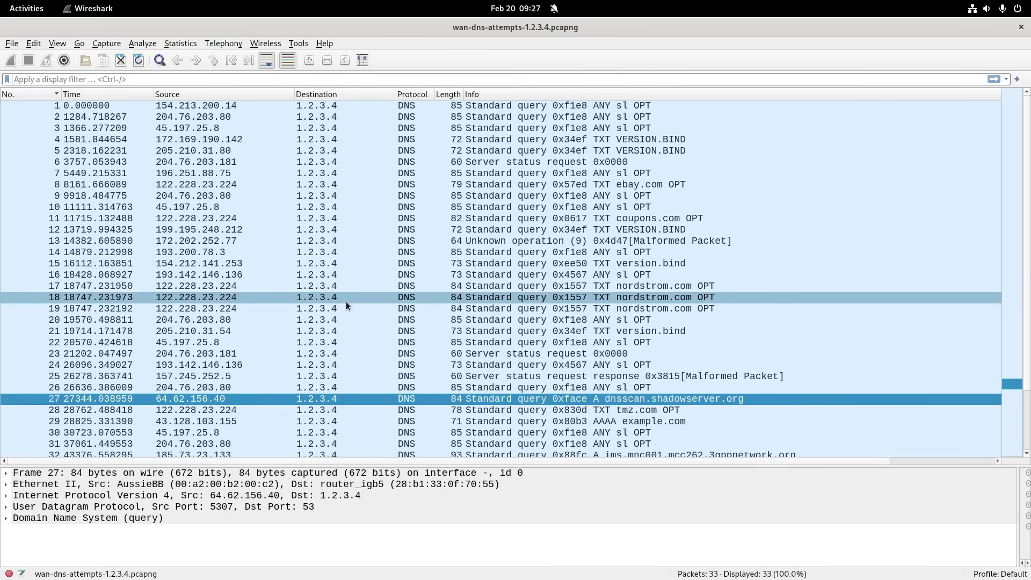
left_click(327, 109)
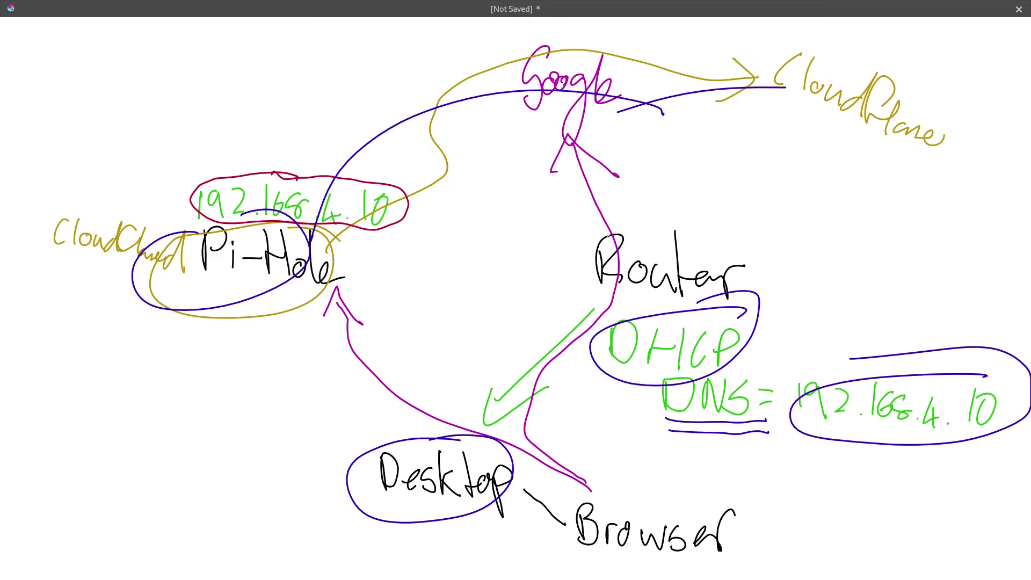
key("ctrl+z")
key("ctrl+z")
key("ctrl+z")
key("ctrl+z")
key("ctrl+z")
key("ctrl+z")
key("ctrl+z")
key("ctrl+z")
key("ctrl+z")
key("ctrl+z")
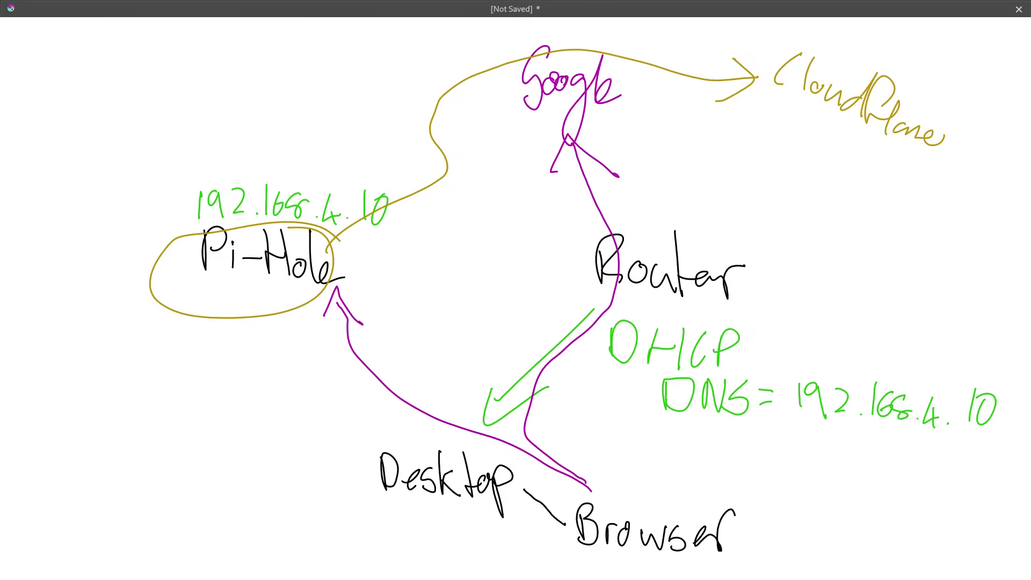
Undo the gold Cloudflare path, then draw Desktop's DNS going to Pi-Hole and on to CF in gold
key("ctrl+z")
key("ctrl+z")
key("ctrl+z")
key("ctrl+z")
key("ctrl+z")
key("ctrl+z")
key("ctrl+z")
key("ctrl+z")
key("ctrl+z")
key("ctrl+z")
key("ctrl+z")
key("ctrl+z")
key("ctrl+z")
key("ctrl+z")
key("ctrl+z")
key("ctrl+z")
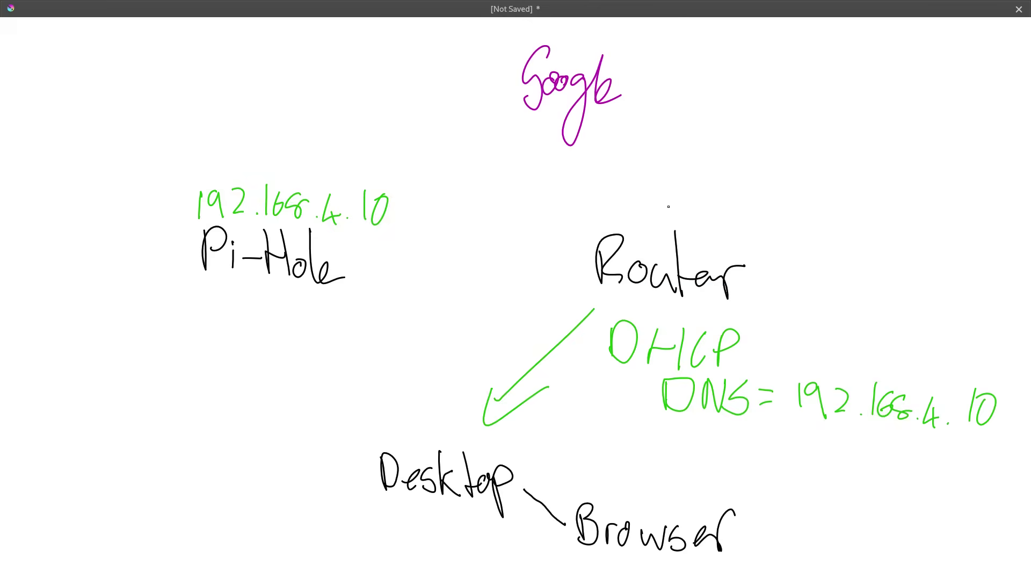
mouse_move(763, 372)
left_mouse_down()
mouse_move(692, 443)
mouse_move(712, 363)
left_mouse_up()
mouse_move(378, 418)
left_mouse_down()
mouse_move(280, 311)
mouse_move(345, 310)
left_mouse_up()
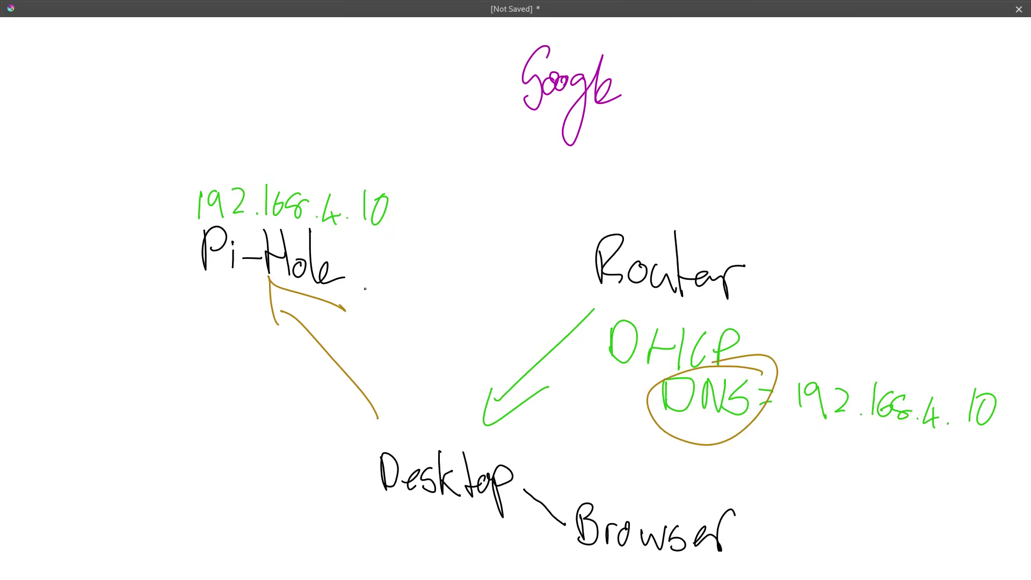
mouse_move(283, 193)
left_mouse_down()
mouse_move(445, 52)
mouse_move(766, 76)
mouse_move(823, 58)
mouse_move(871, 78)
mouse_move(916, 62)
left_mouse_up()
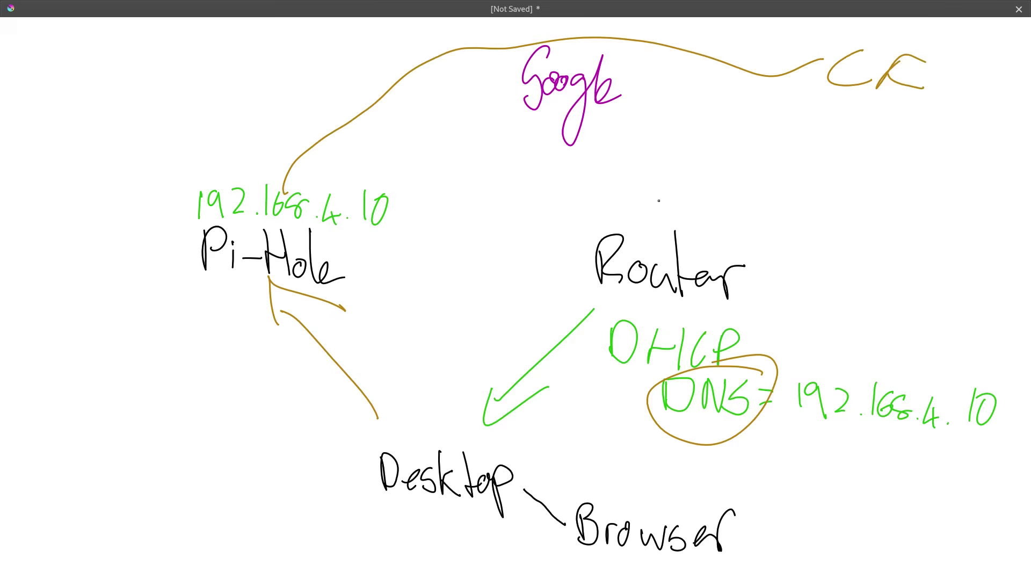
Label IOT and draw its red path via Router to Pi-Hole and up to CF
left_click_drag(229, 465, 229, 469)
mouse_move(298, 454)
left_mouse_down()
mouse_move(429, 389)
mouse_move(616, 249)
mouse_move(737, 217)
left_mouse_up()
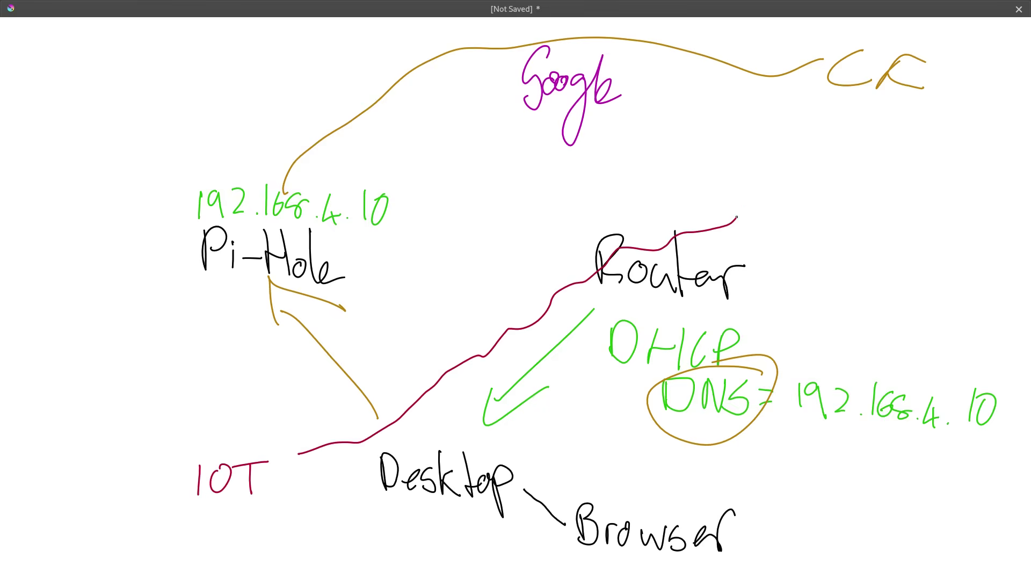
key("ctrl+z")
mouse_move(352, 444)
left_mouse_down()
mouse_move(590, 282)
mouse_move(354, 272)
left_mouse_up()
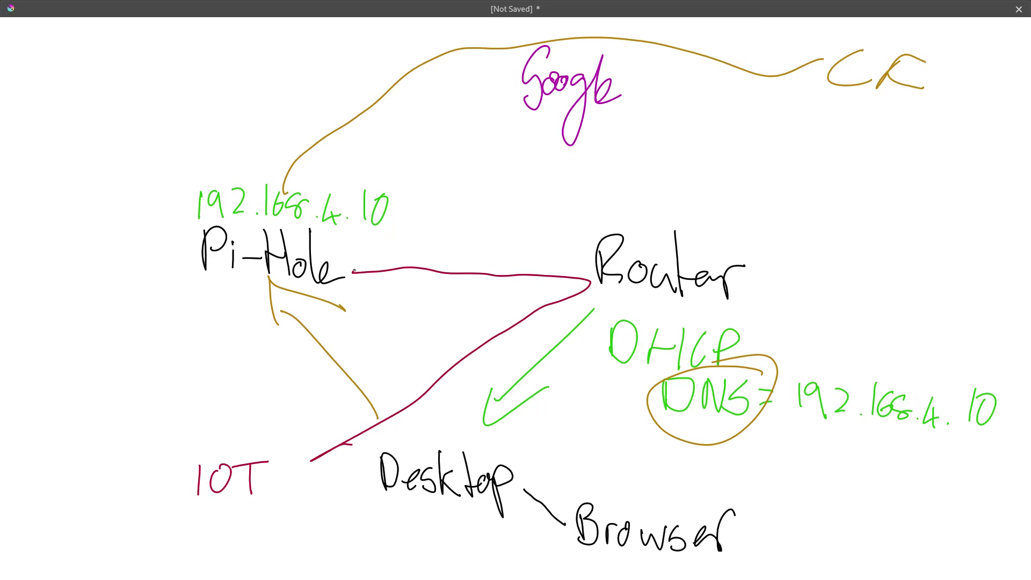
mouse_move(298, 157)
left_mouse_down()
mouse_move(478, 56)
mouse_move(690, 75)
mouse_move(864, 63)
left_mouse_up()
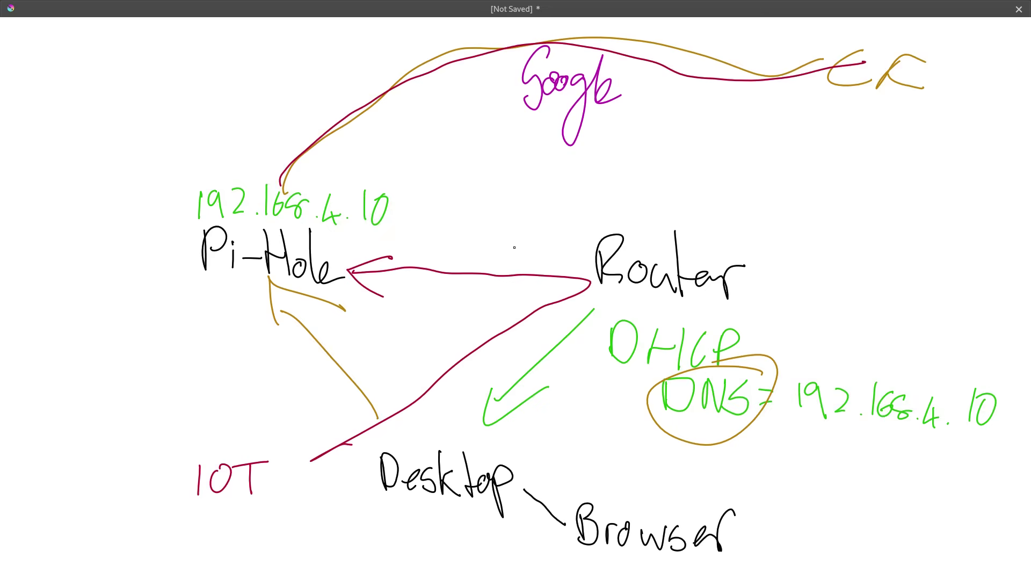